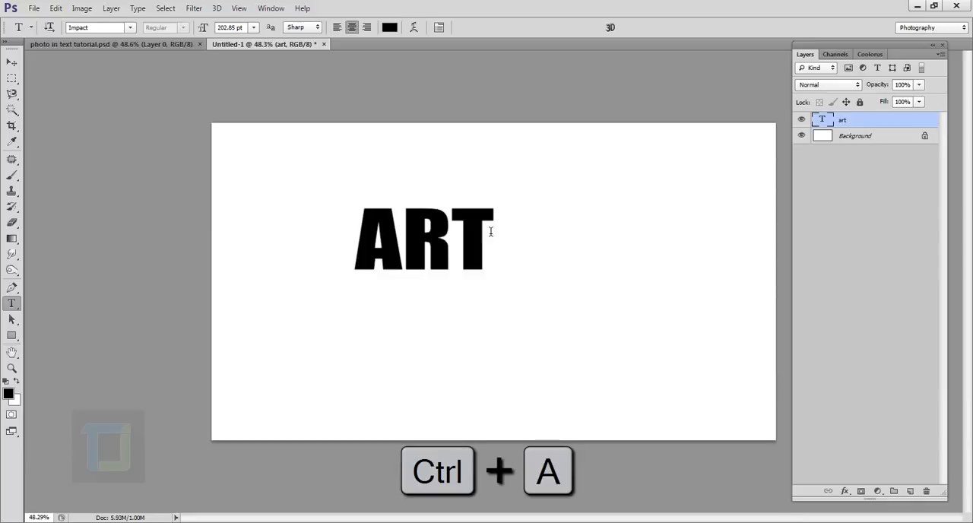
Step: Centre the ART text vertically and horizontally on the canvas using the full-canvas selection, and clear the selection
left_click(803, 120)
left_click(802, 120)
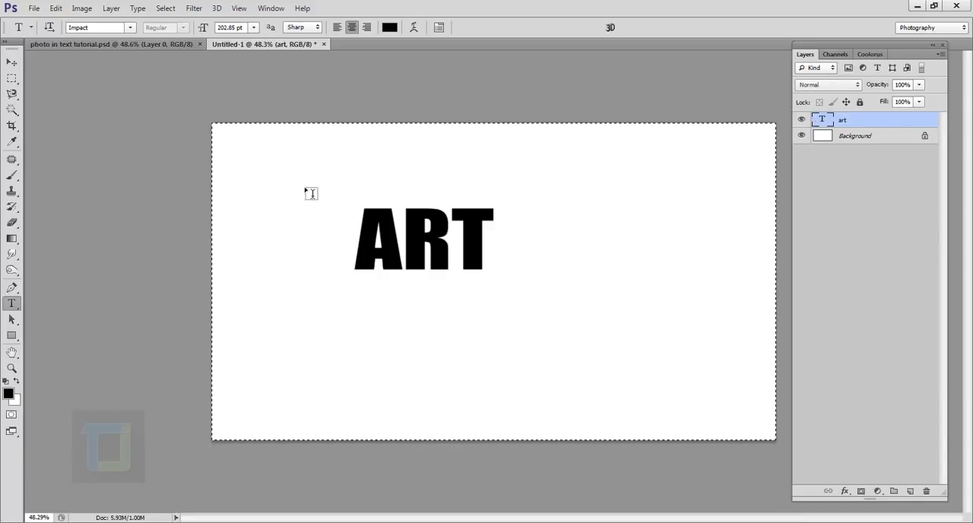
left_click(12, 64)
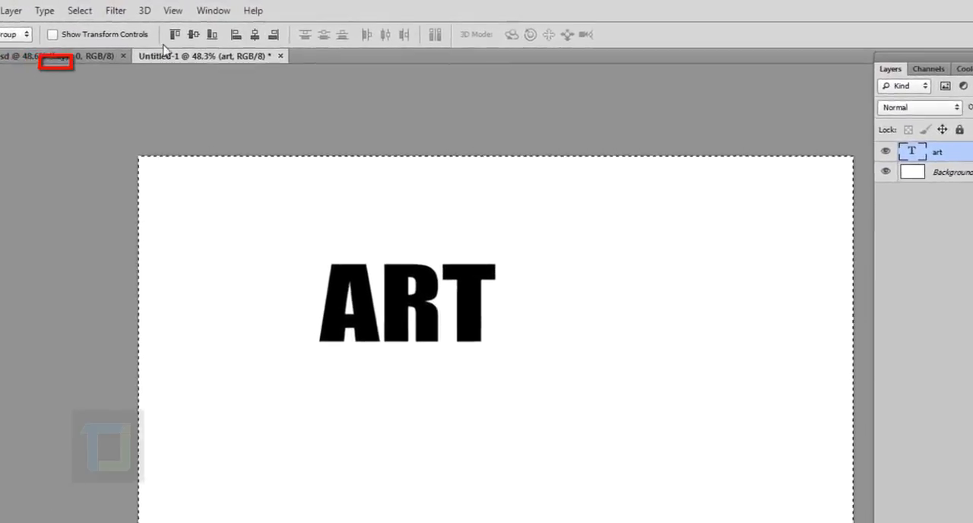
left_click(174, 37)
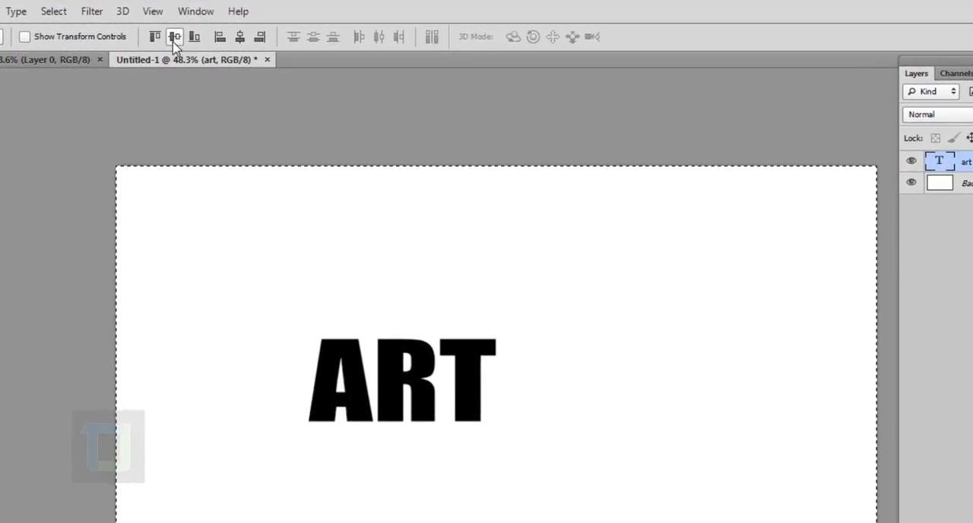
left_click(261, 33)
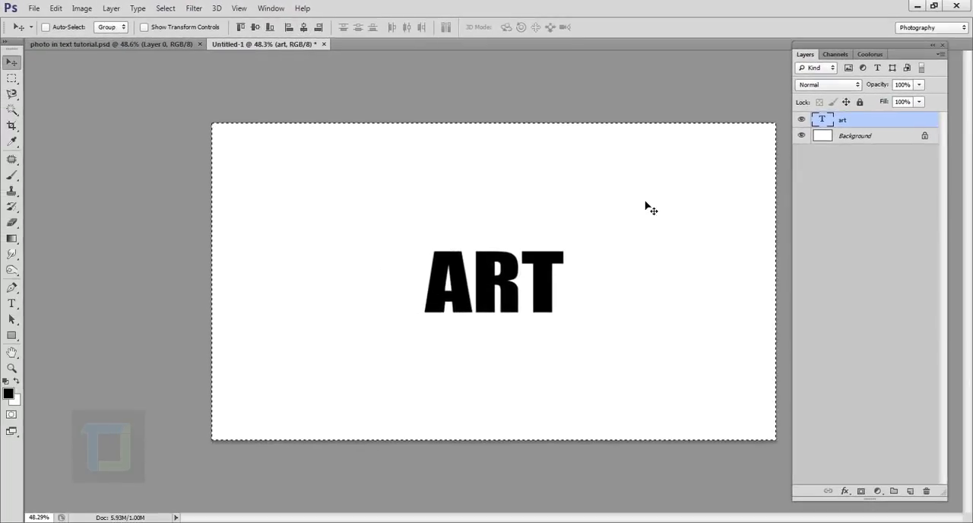
left_click(165, 9)
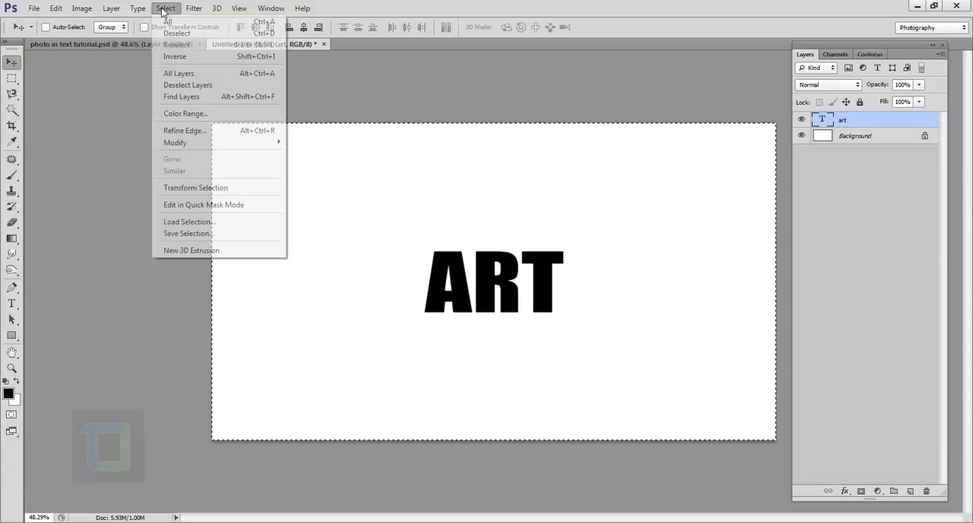
left_click(179, 35)
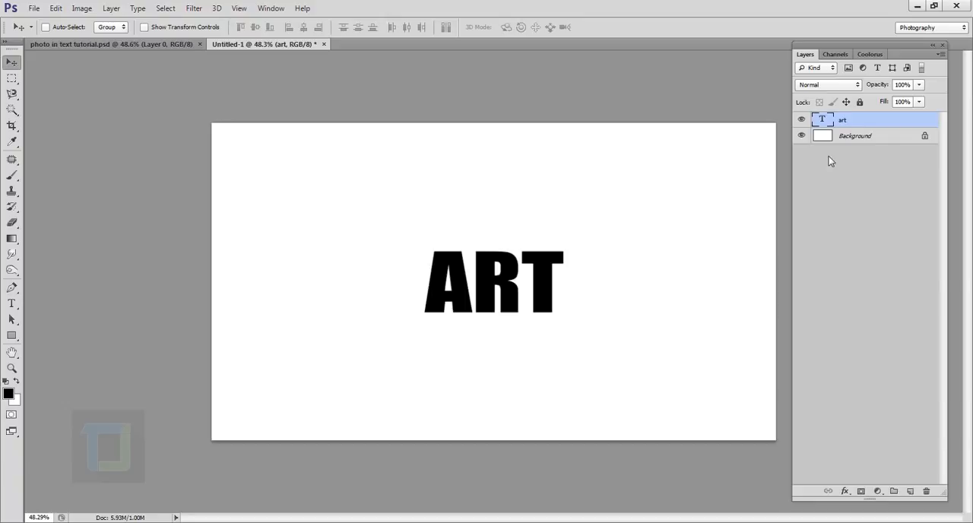
Step: Review the character settings of the ART text, and leave text editing with the Move tool active
double_click(827, 120)
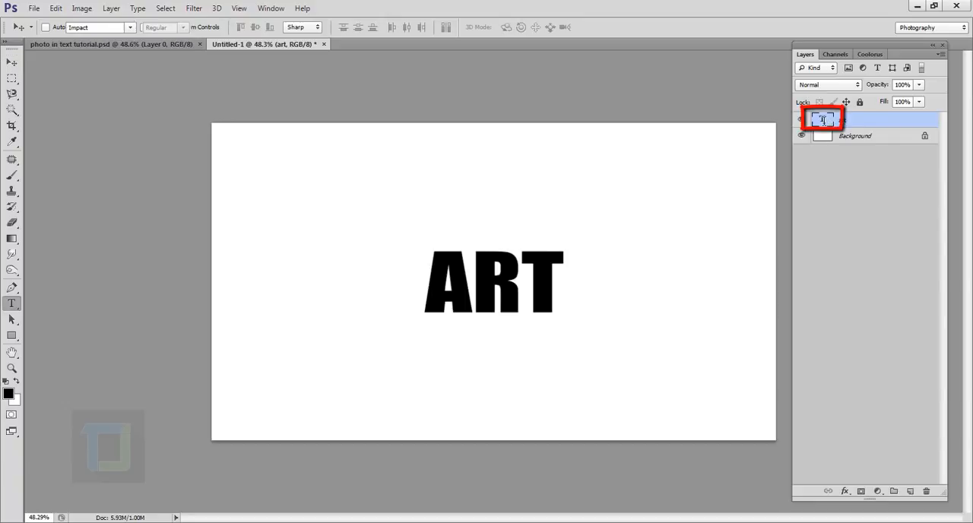
left_click(439, 28)
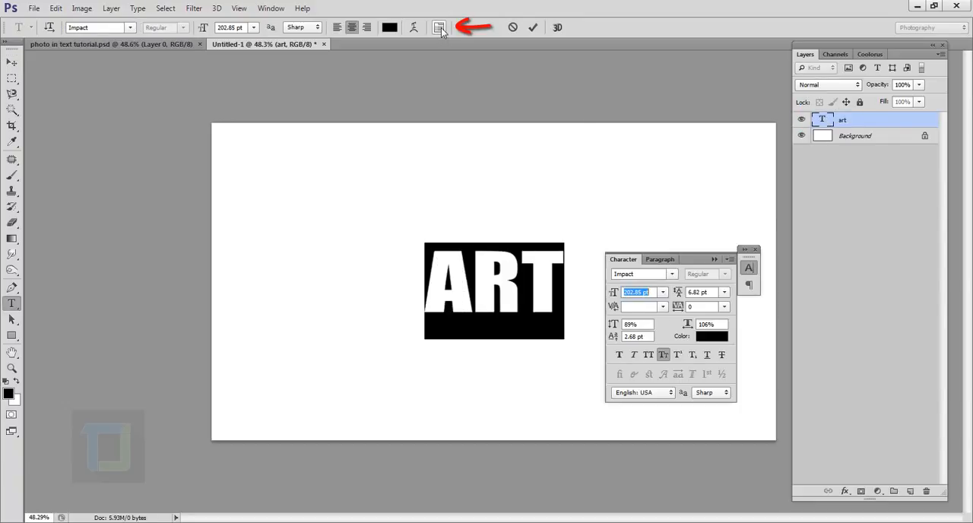
left_click(756, 249)
left_click(876, 122)
key("v")
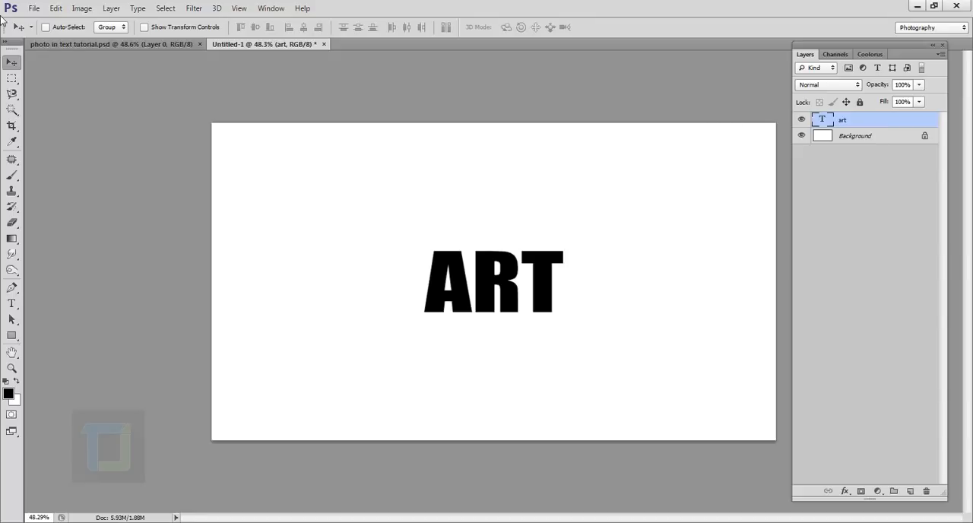
Step: Place the image the_pendant_by_faestock-d5iscvt.jpg into the document above the text layer at its default size
left_click(34, 9)
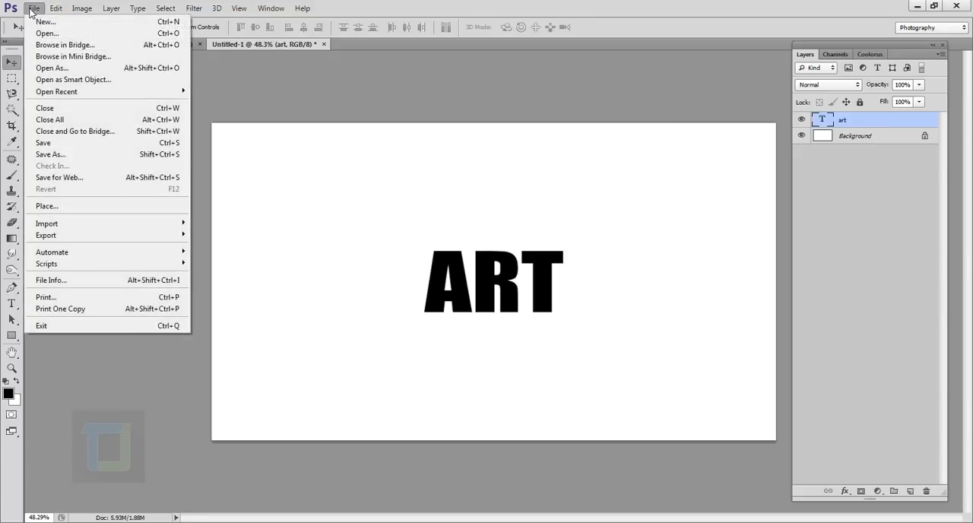
left_click(65, 216)
left_click(475, 126)
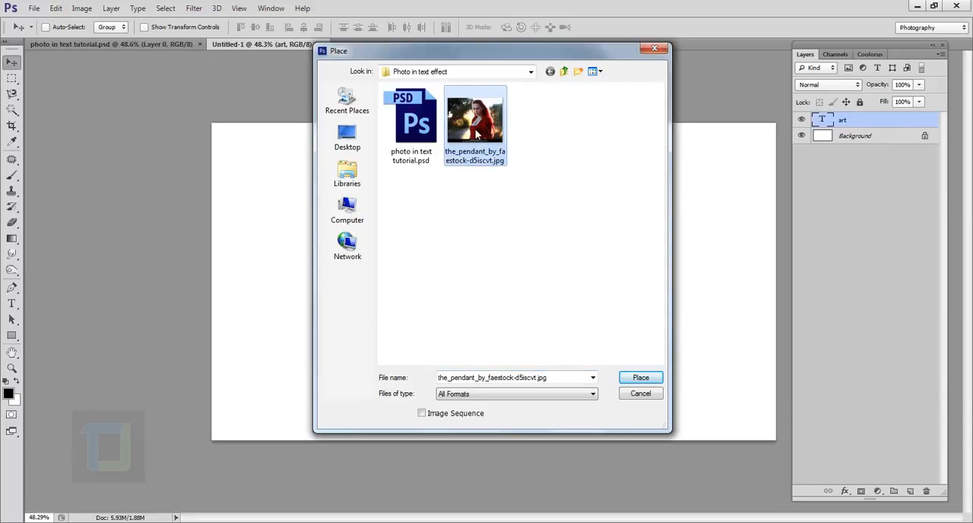
left_click(639, 378)
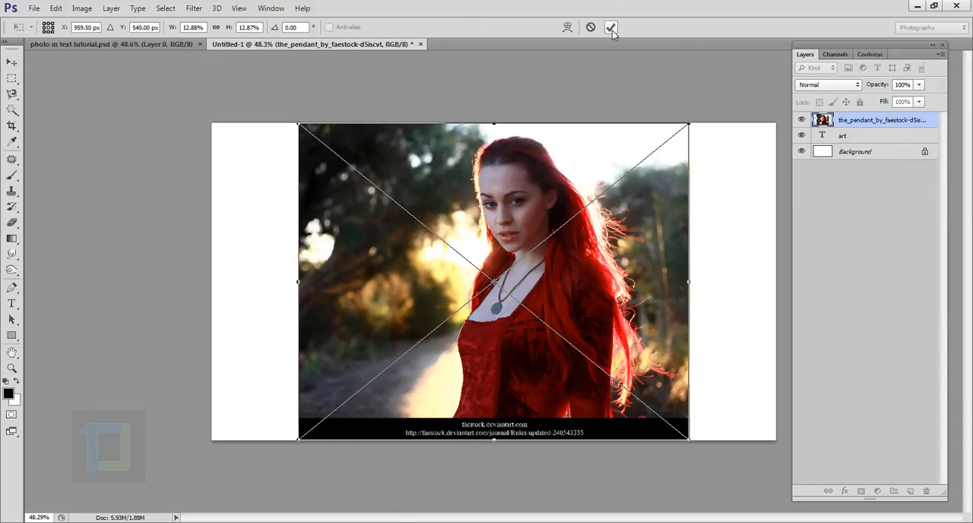
left_click(611, 28)
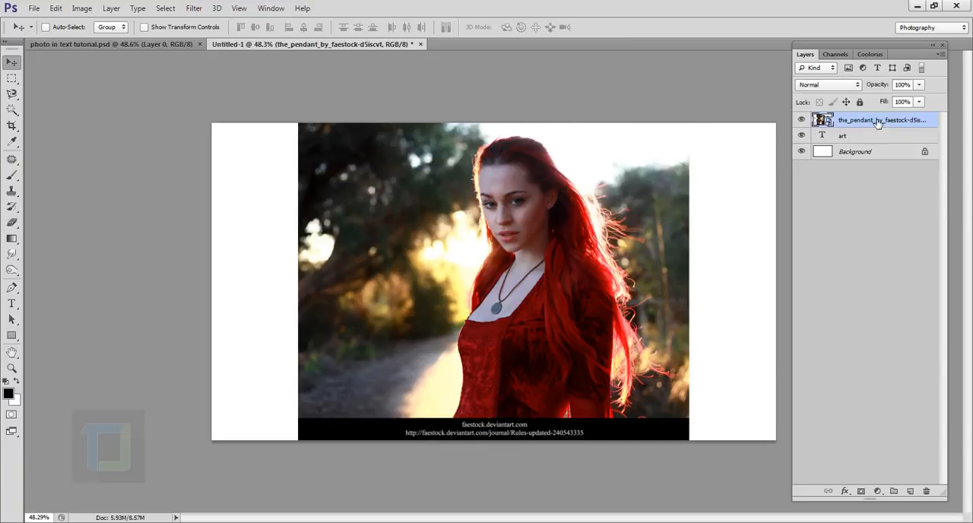
Step: Clip the placed photo to the art text layer and move it down so the face shows inside the letters
right_click(878, 121)
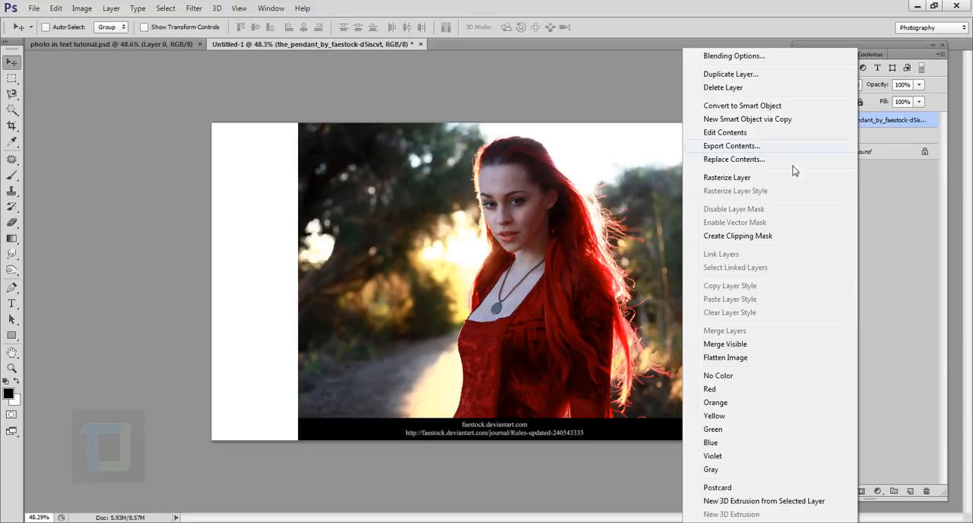
left_click(735, 238)
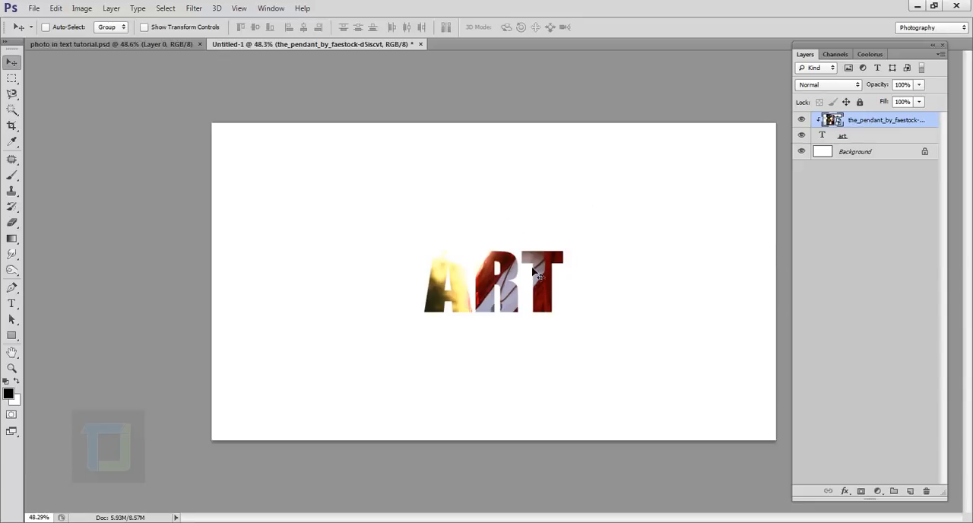
left_click_drag(548, 272, 528, 333)
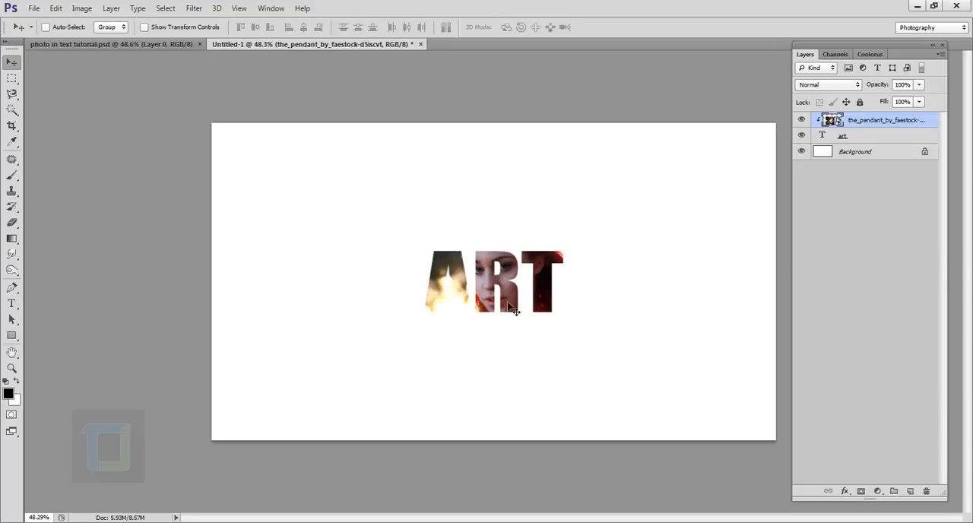
Step: Scale the clipped photo down proportionally to about 6.6% with Free Transform, keeping it positioned over the ART text
key("ctrl+t")
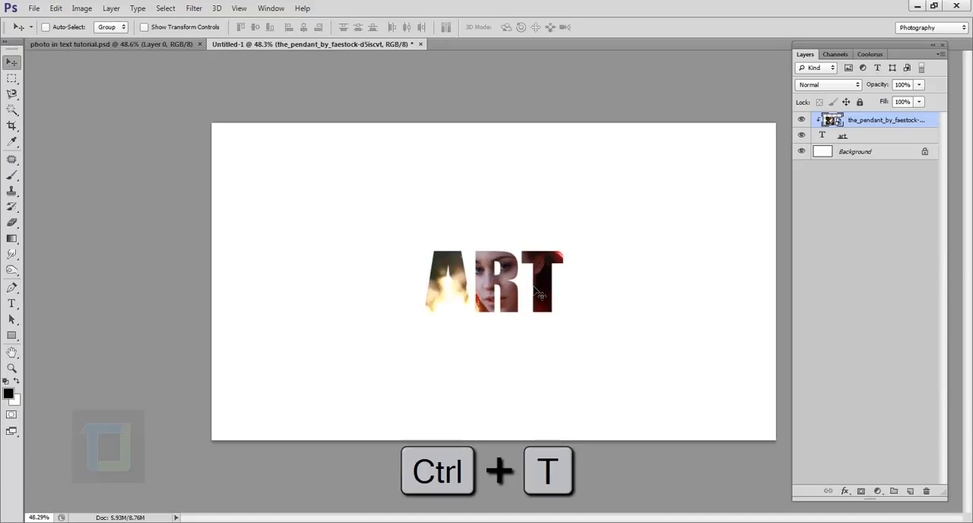
key("shift")
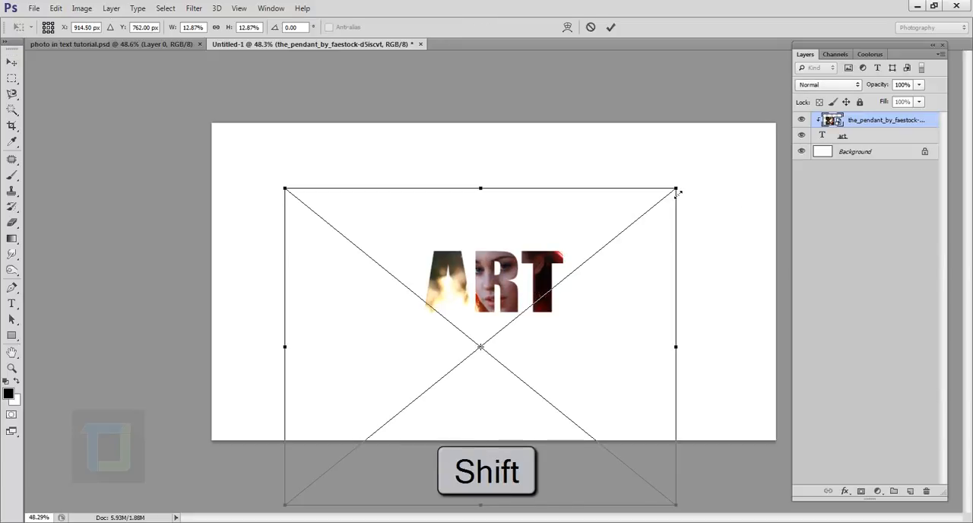
left_click_drag(679, 195, 559, 282)
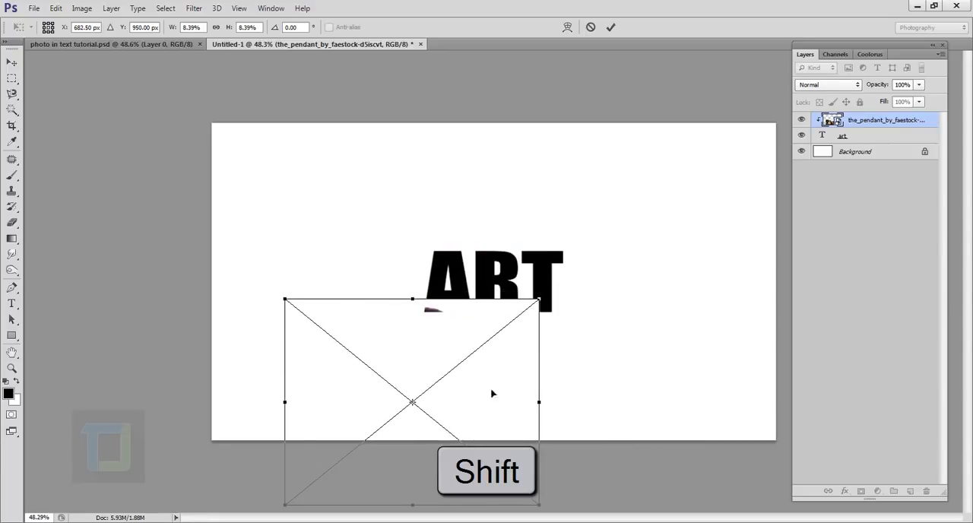
left_click_drag(505, 402, 584, 335)
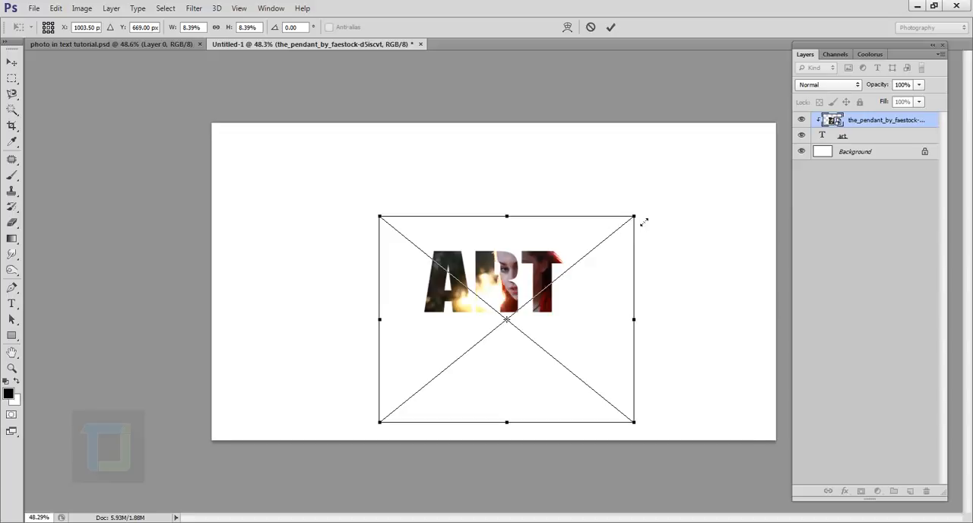
left_click_drag(645, 221, 616, 241)
left_click_drag(592, 310, 599, 295)
left_click_drag(627, 212, 611, 224)
left_click_drag(602, 263, 604, 255)
left_click_drag(612, 215, 588, 235)
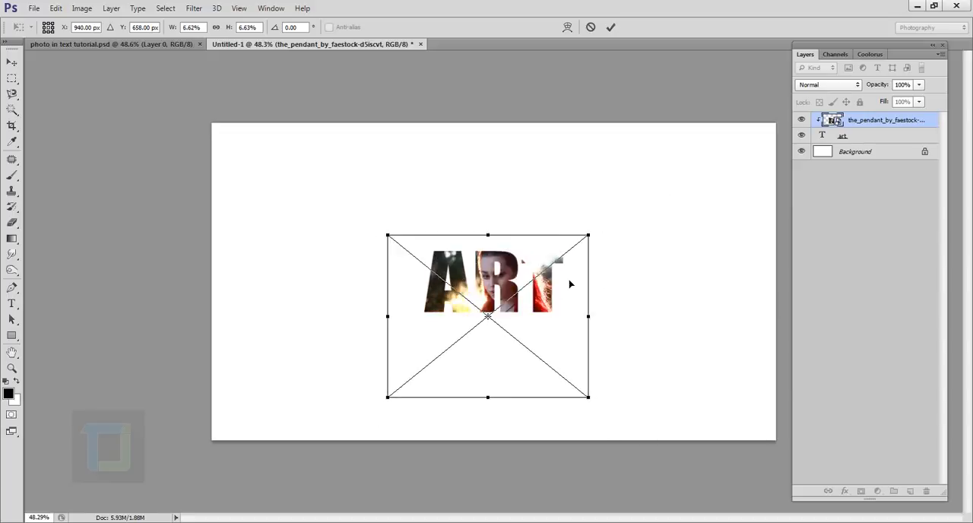
Step: Shrink the photo to about 6.23%, position the woman's face inside the letter R, and apply the transform
left_click_drag(570, 289, 585, 278)
scroll(585, 278, "up", 4)
left_click_drag(648, 195, 631, 209)
left_click_drag(614, 296, 620, 282)
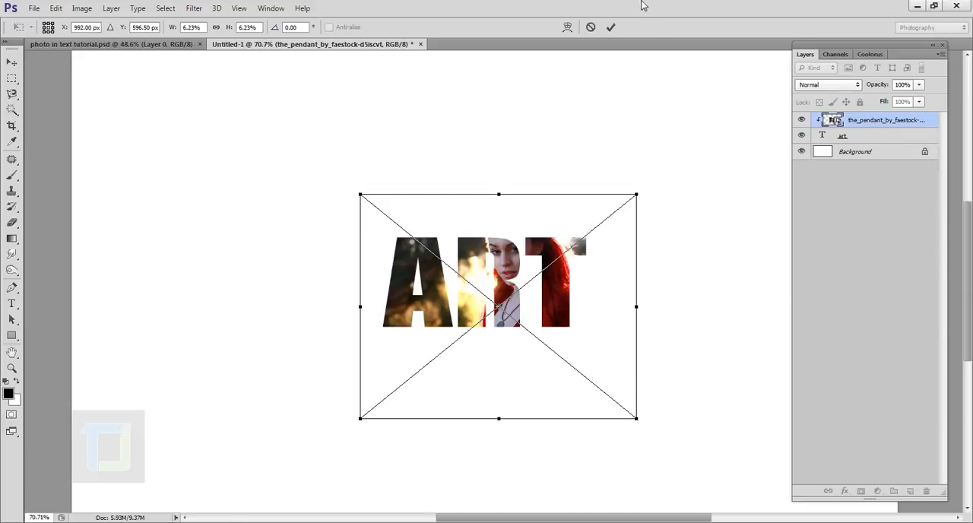
left_click(613, 27)
scroll(692, 255, "down", 4)
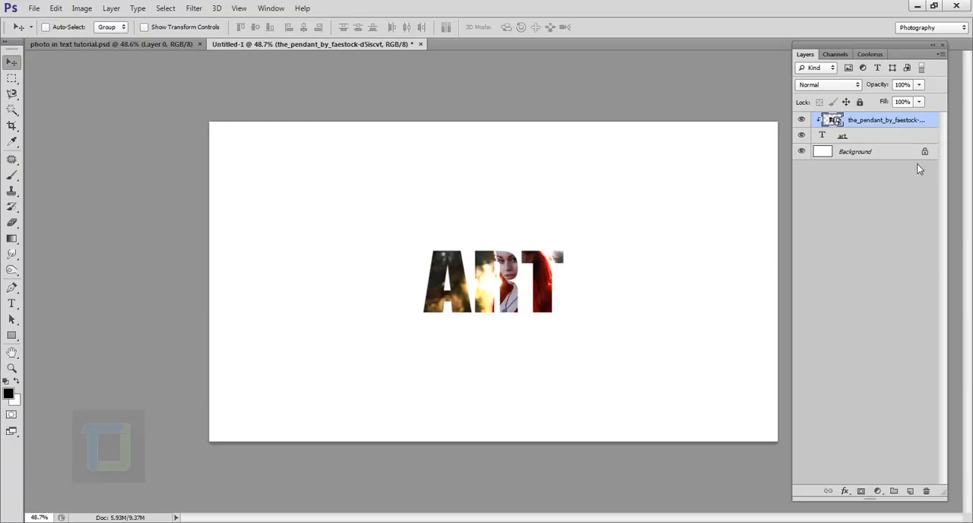
Step: Add a drop shadow to the art text layer with its opacity set to 88%
left_click(867, 138)
left_click(803, 136)
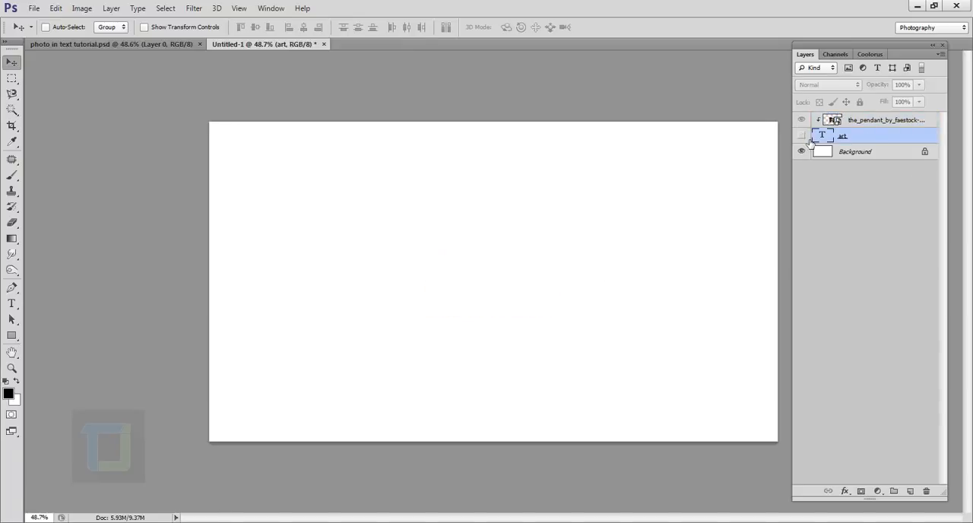
left_click(803, 136)
right_click(900, 135)
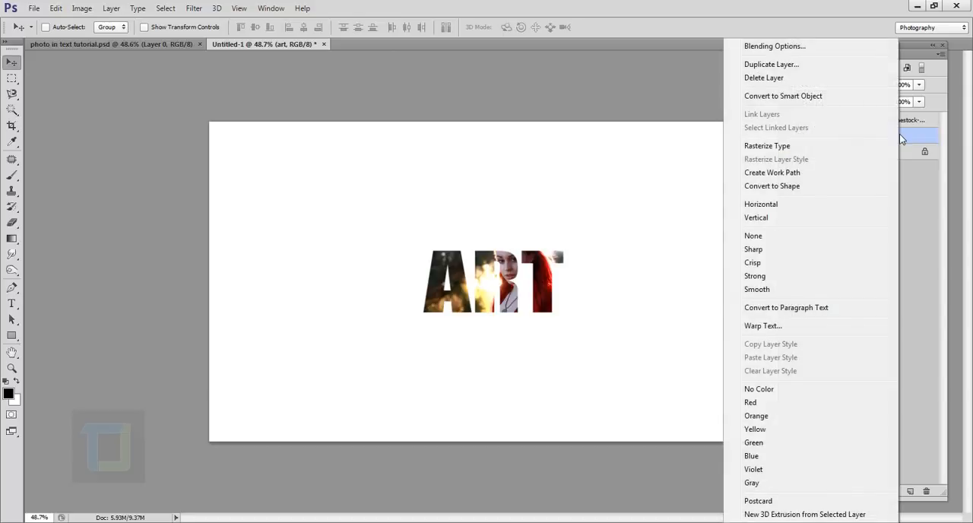
left_click(781, 48)
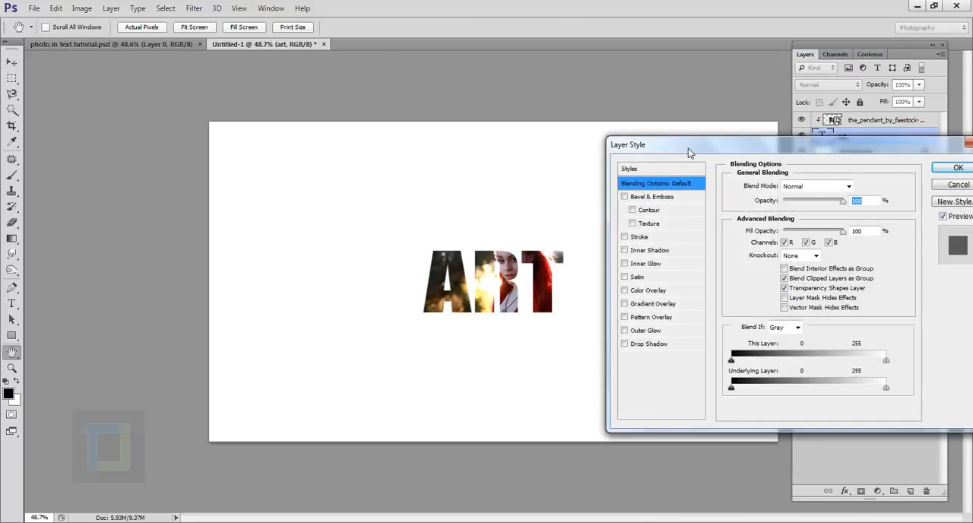
left_click_drag(689, 149, 718, 127)
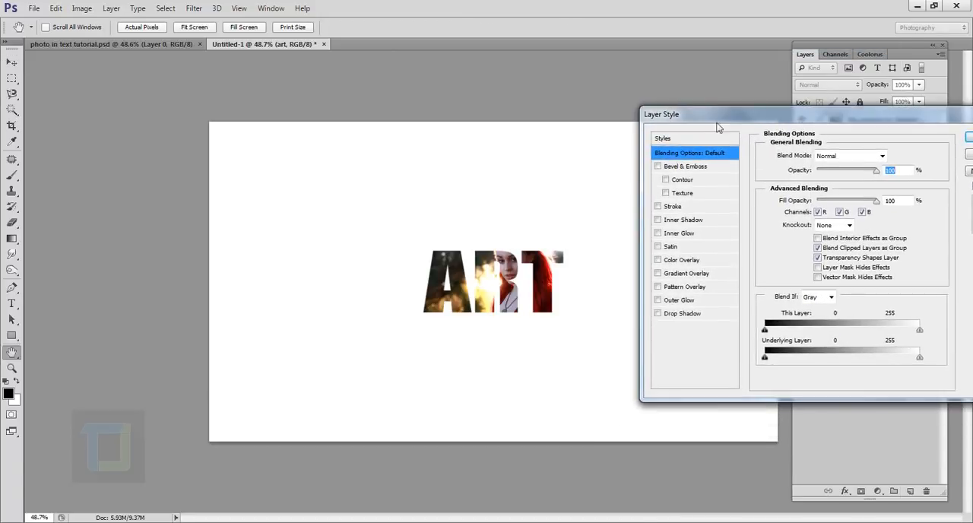
left_click(658, 314)
left_click(691, 315)
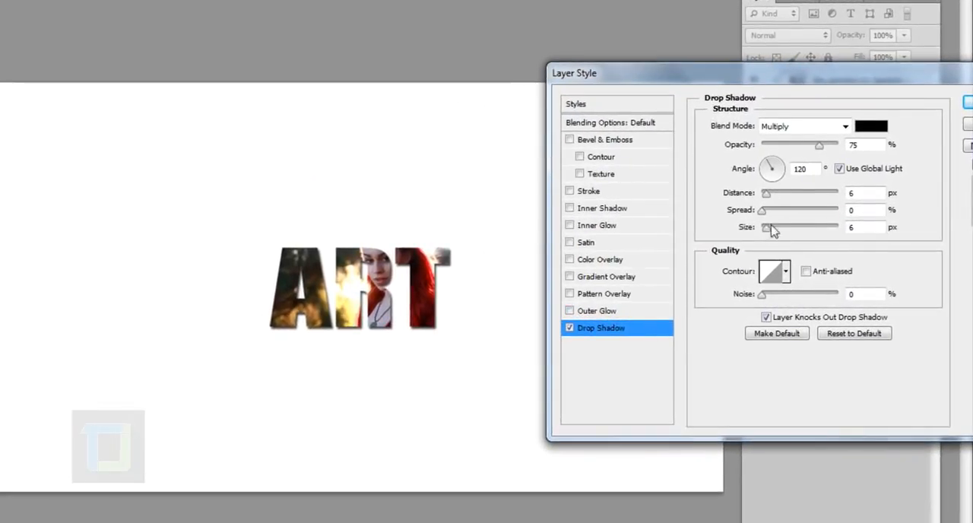
left_click(819, 145)
left_click_drag(822, 150, 831, 150)
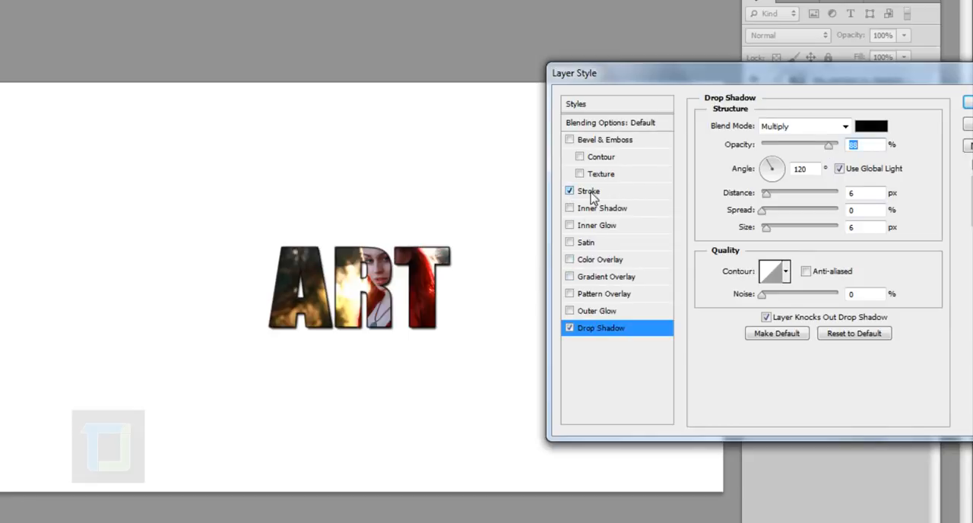
Step: Add a 1 px black outside stroke to the art text layer and apply the layer style
left_click(590, 192)
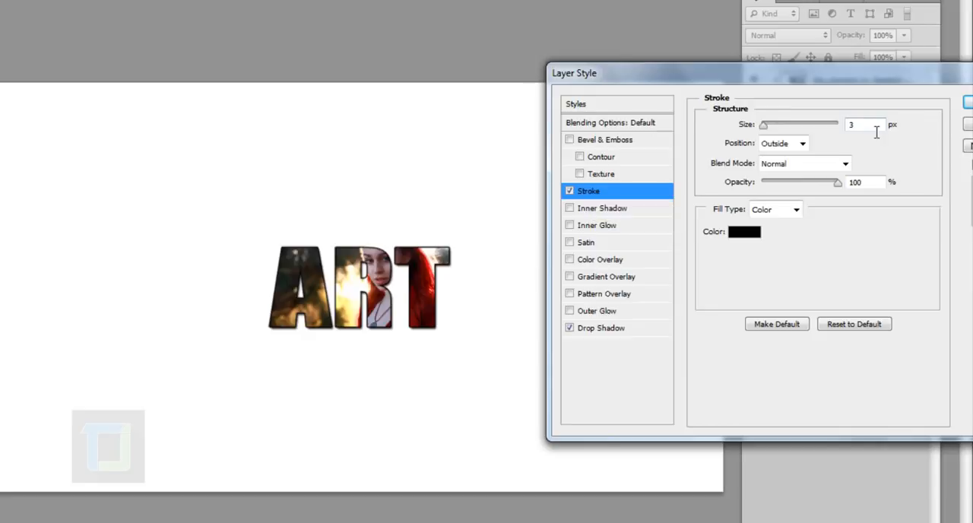
left_click(876, 126)
type("1")
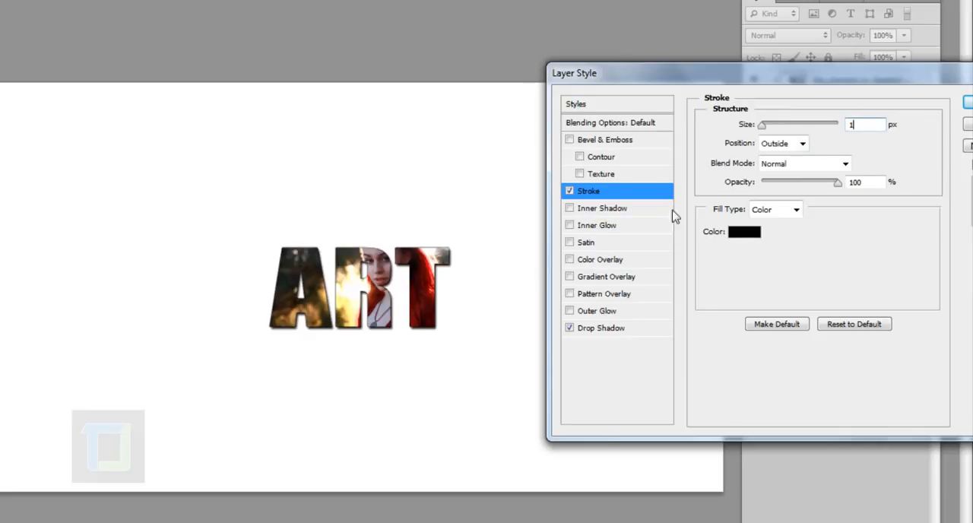
left_click(569, 192)
left_click(570, 191)
left_click_drag(854, 71, 773, 95)
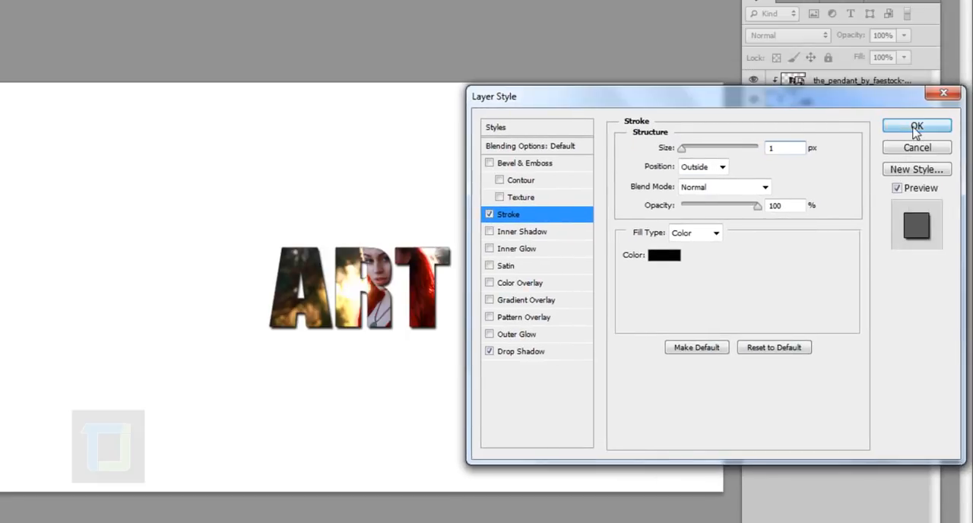
left_click(919, 128)
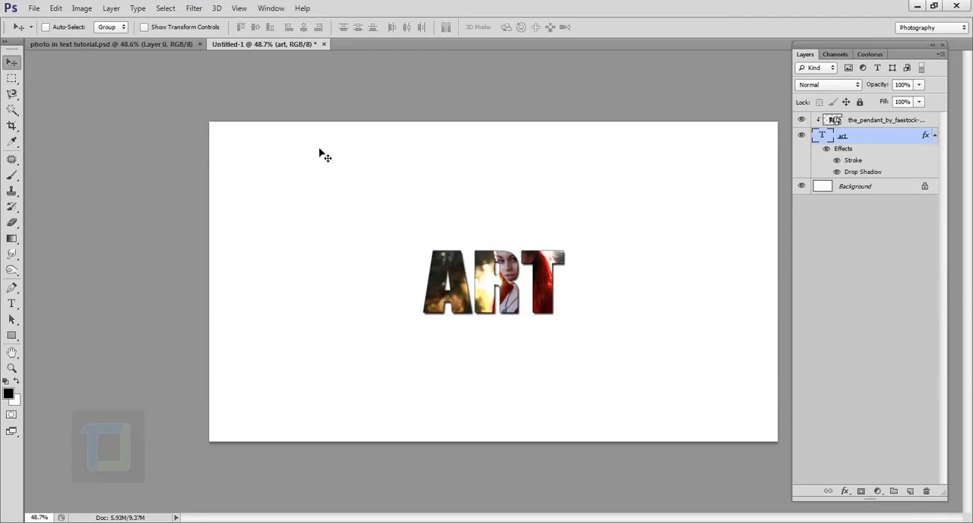
Step: Convert the locked Background into a regular layer named Layer 0
double_click(888, 192)
left_click(589, 170)
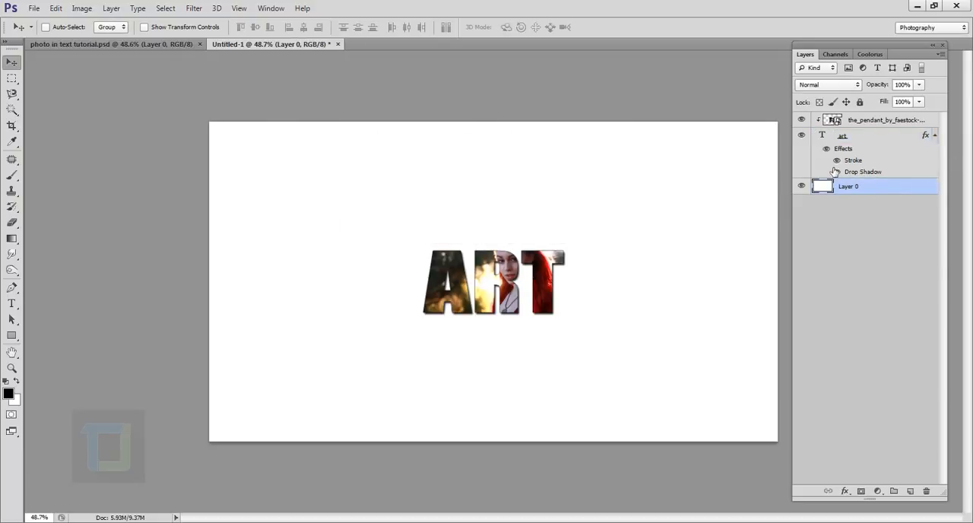
Step: Add a gradient overlay to Layer 0 with Radial style, reversed colors, and the scale set to 150%
right_click(888, 196)
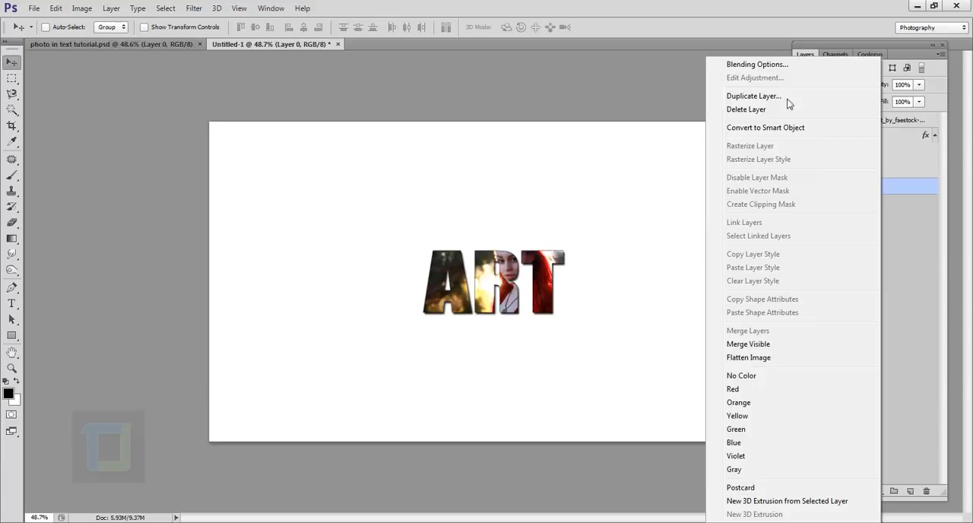
left_click(761, 65)
left_click_drag(734, 141, 762, 90)
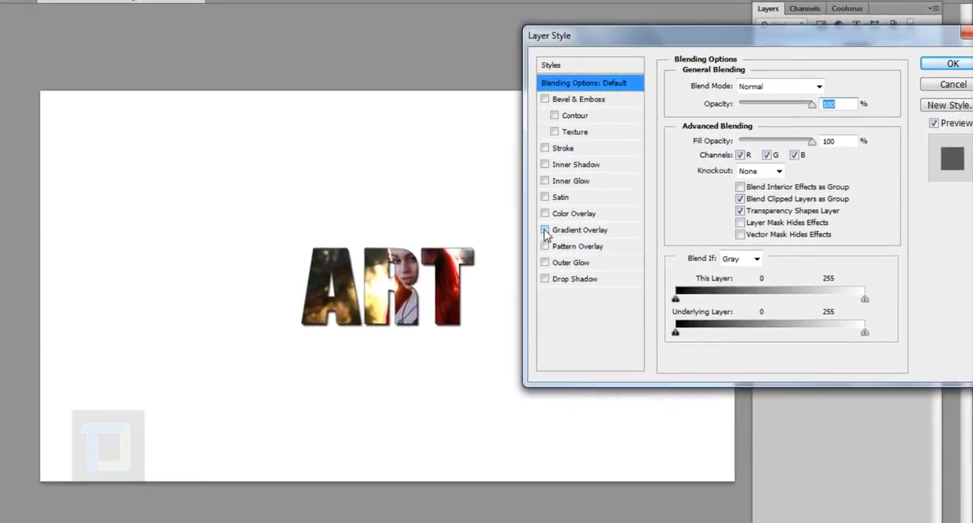
left_click(545, 230)
left_click(579, 230)
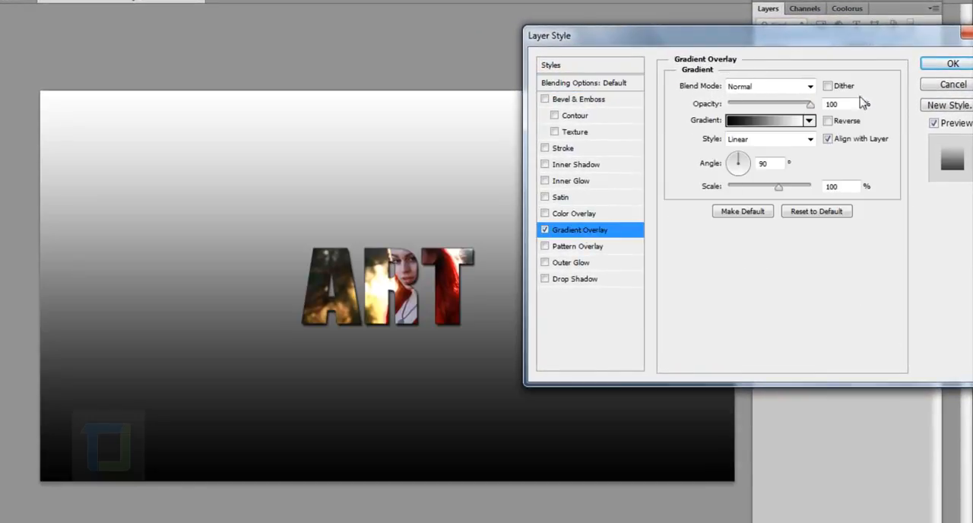
left_click(774, 145)
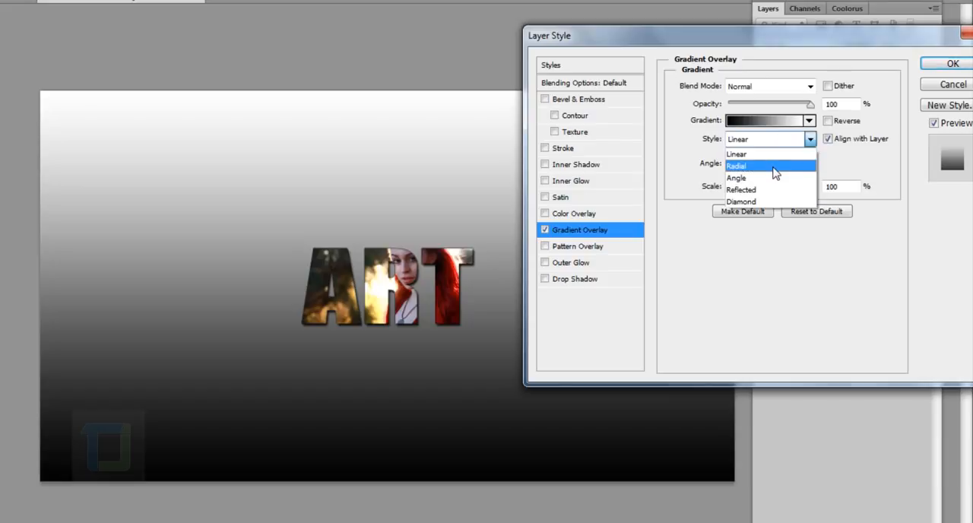
left_click(768, 162)
left_click(828, 121)
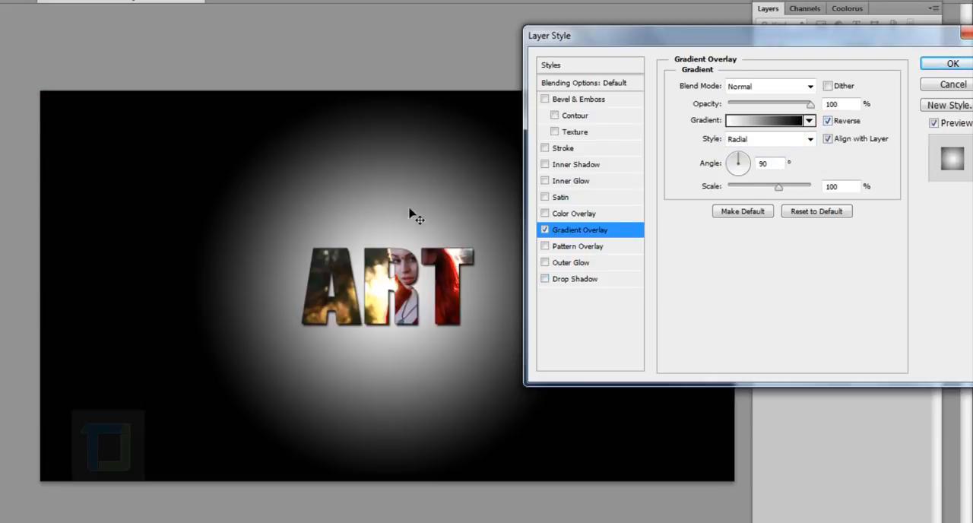
left_click_drag(783, 190, 855, 195)
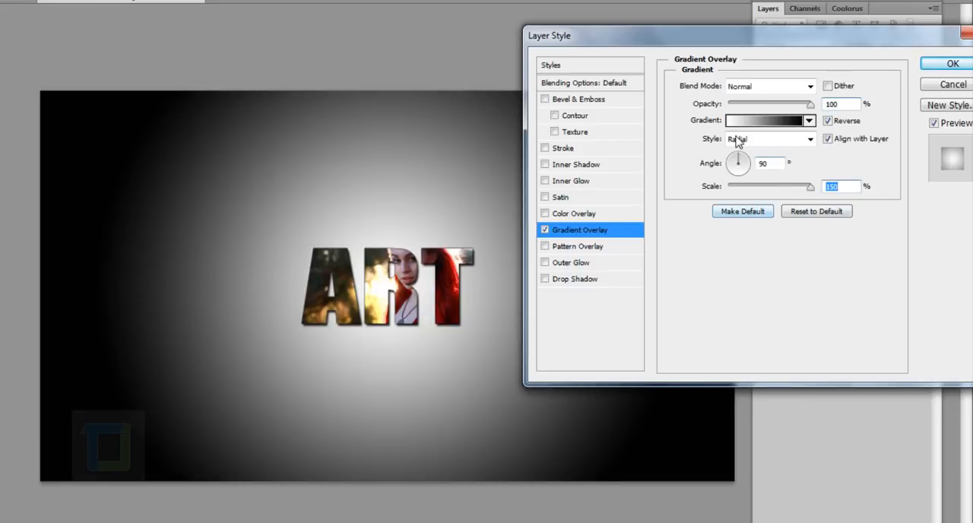
Step: Set the overlay gradient's black color stop at location 0% to the dark gray 6d6c6c
left_click(756, 121)
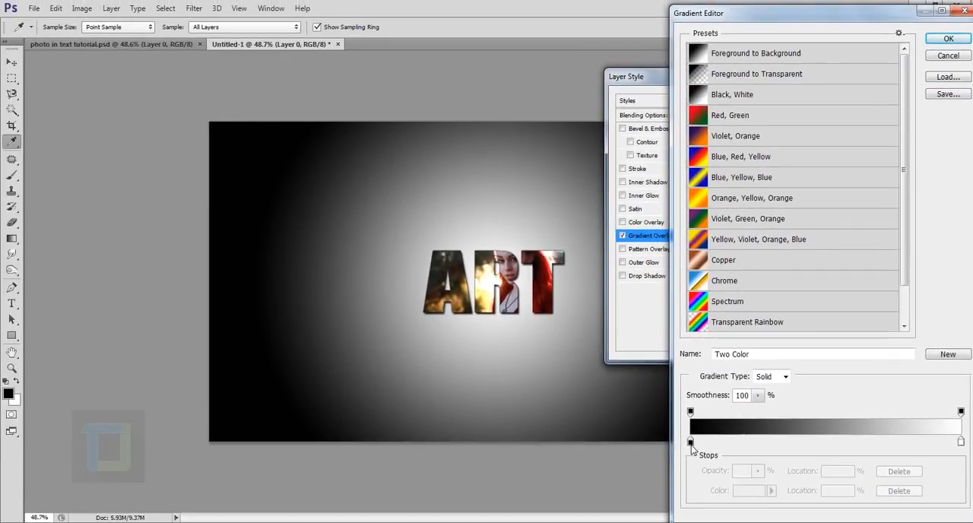
left_click(690, 443)
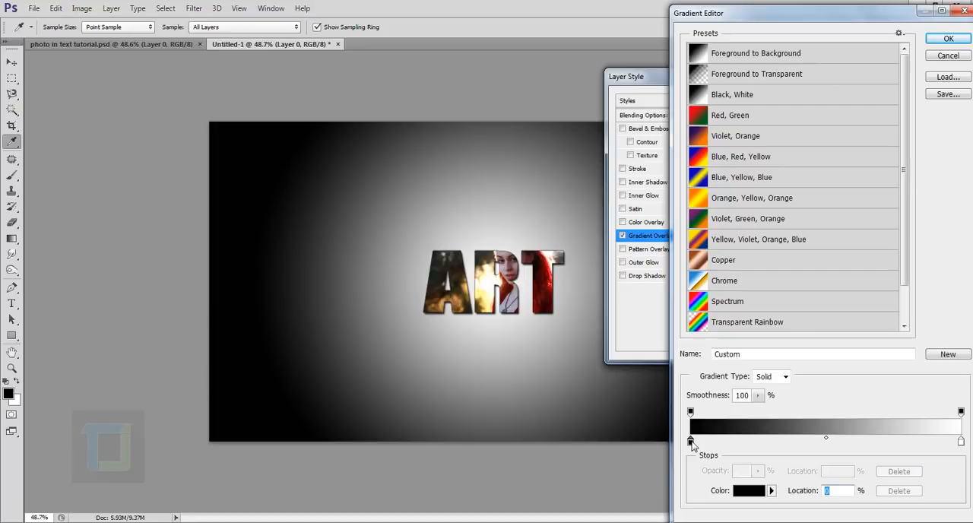
left_click(746, 495)
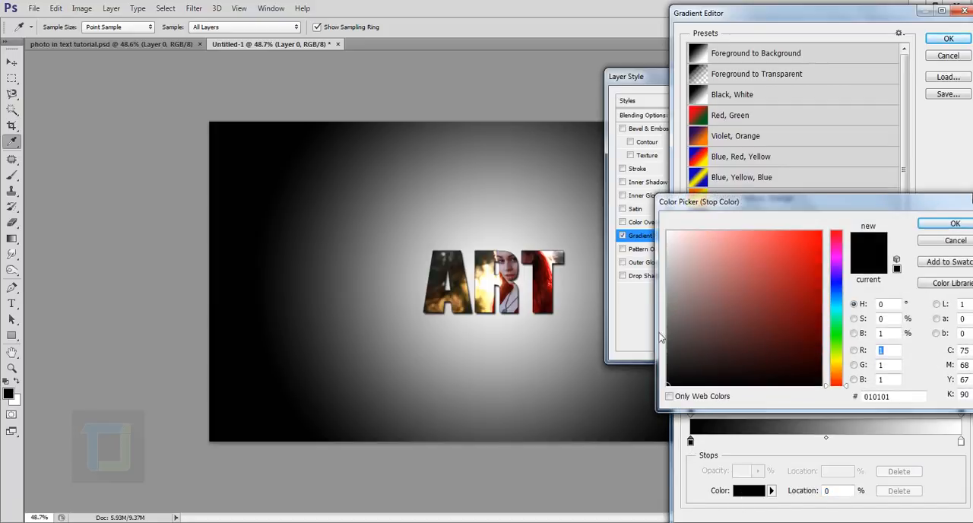
left_click(672, 347)
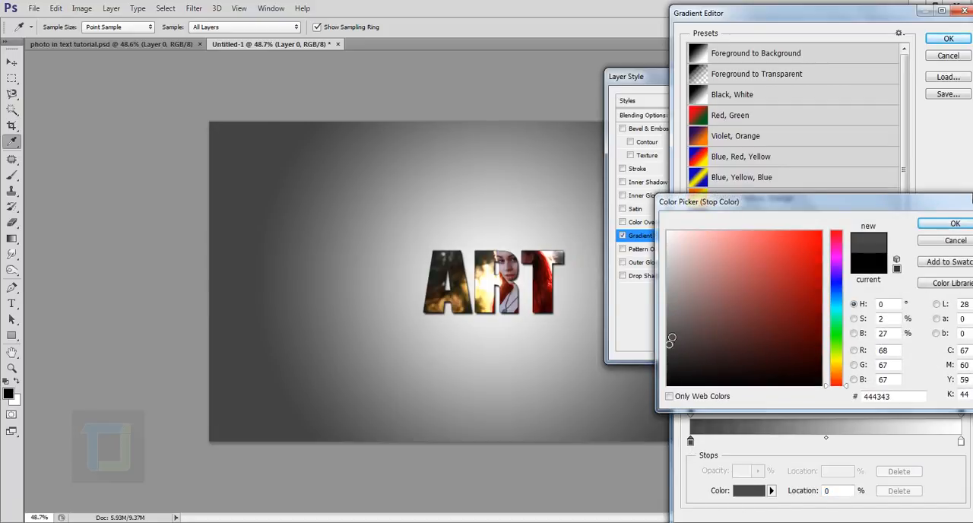
left_click_drag(672, 339, 668, 324)
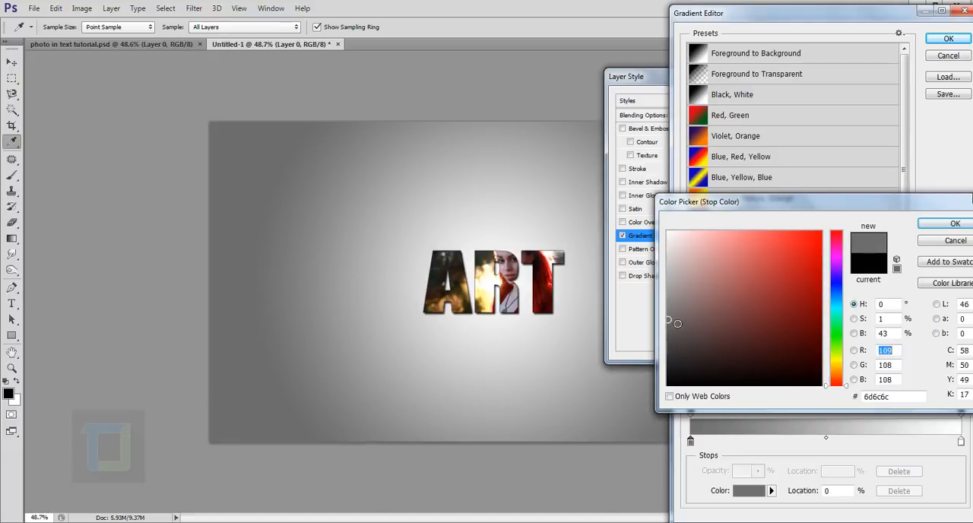
left_click(951, 224)
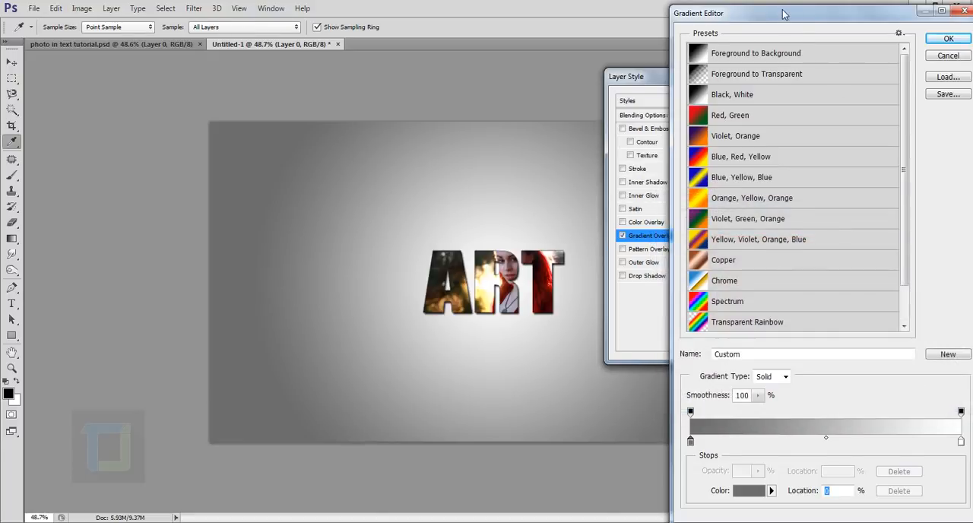
Step: Set the gradient's white color stop at location 100% to the light gray d1d0d0 and apply the layer style
left_click_drag(784, 14, 755, 9)
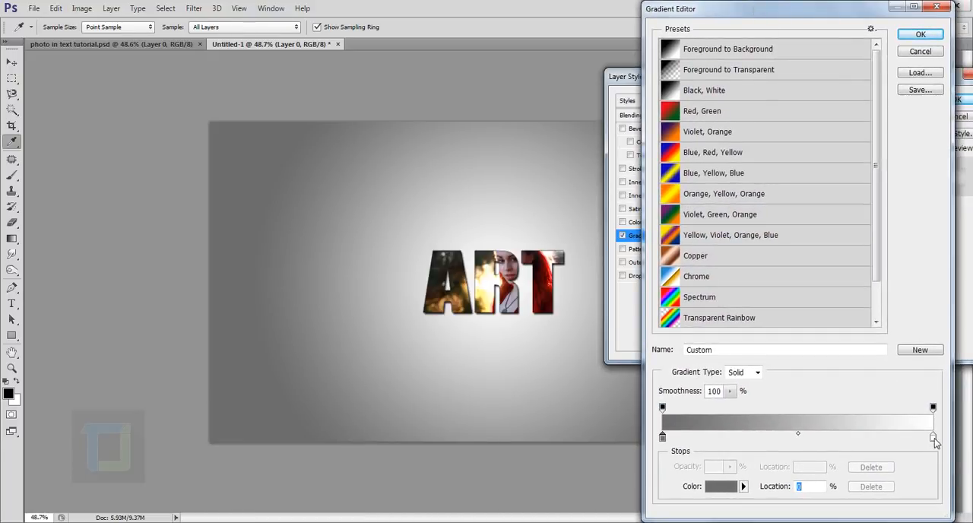
left_click(934, 439)
left_click(718, 487)
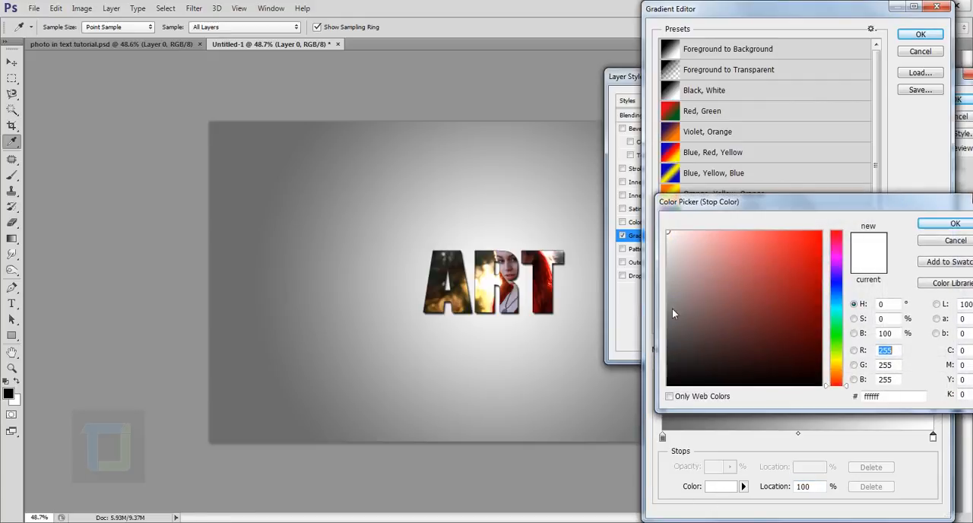
left_click(670, 258)
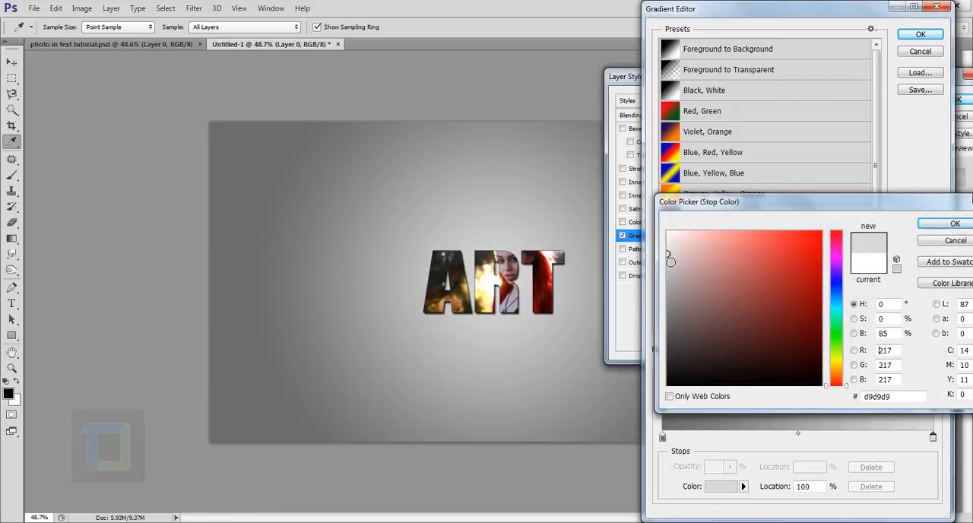
left_click(669, 259)
left_click(670, 257)
left_click(670, 266)
left_click(670, 261)
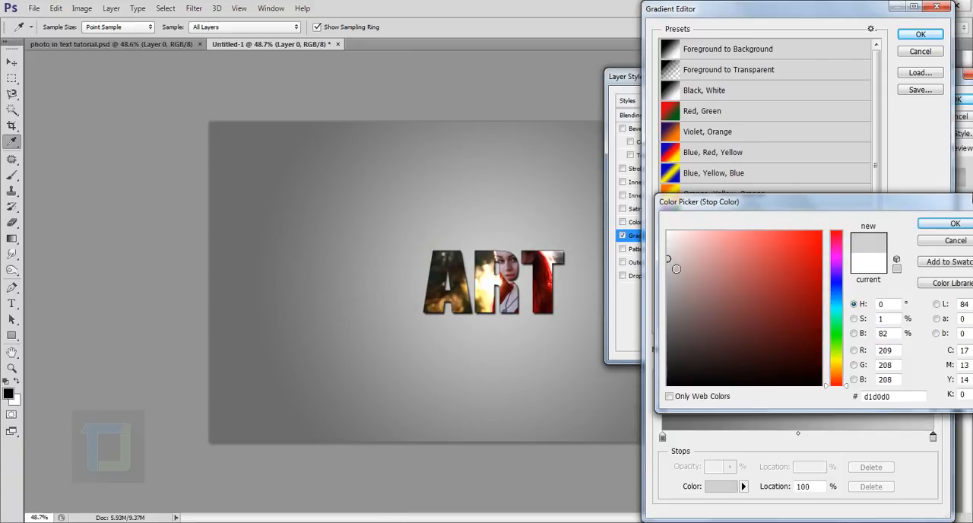
left_click(950, 223)
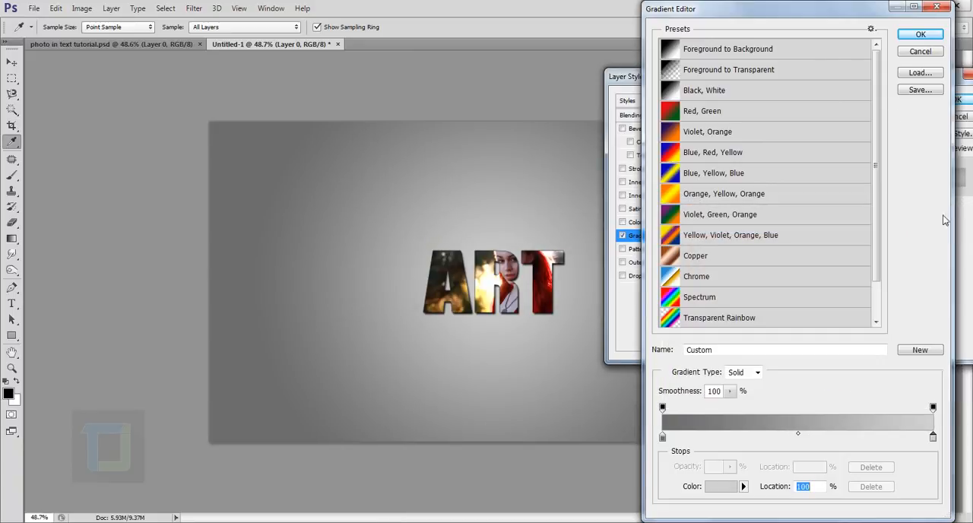
left_click(918, 40)
left_click(956, 99)
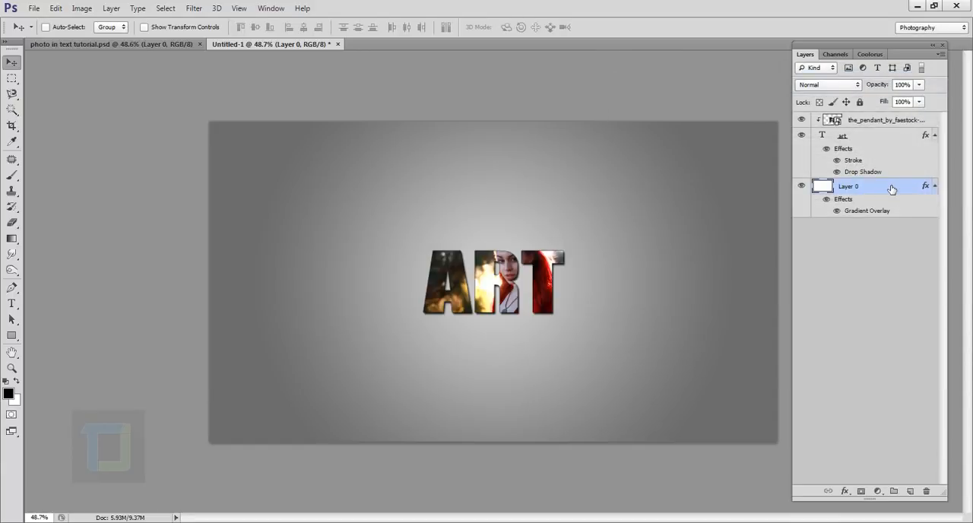
Step: Duplicate the art text layer and hide the original beneath the copy
left_click(862, 139)
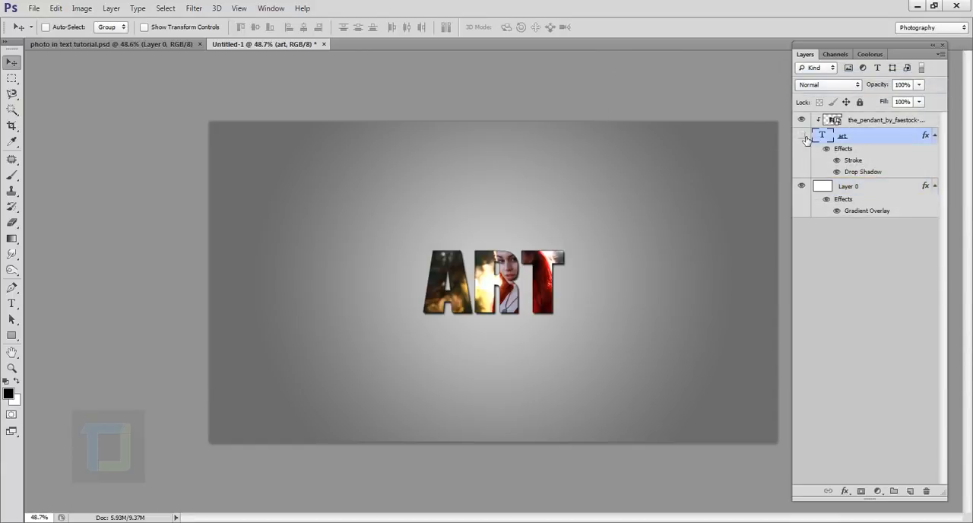
left_click(801, 135)
key("ctrl+j")
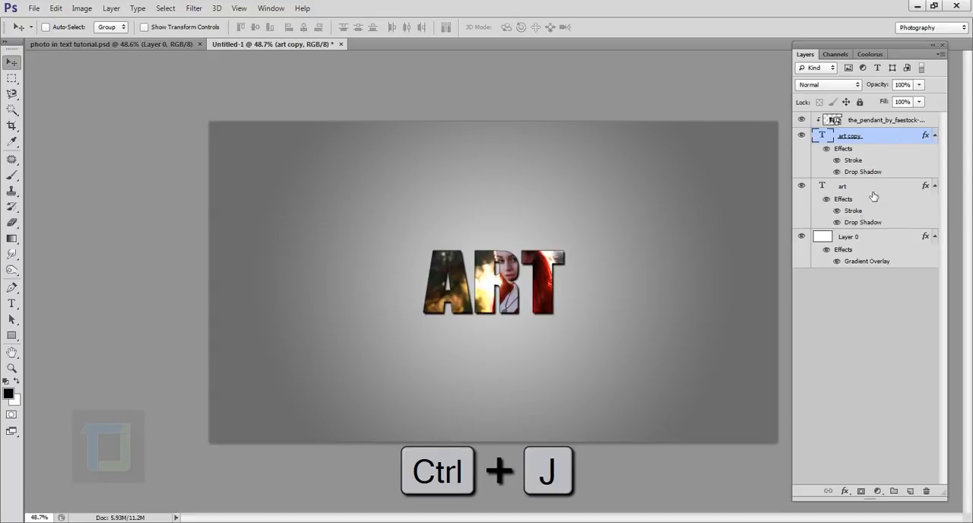
left_click(802, 187)
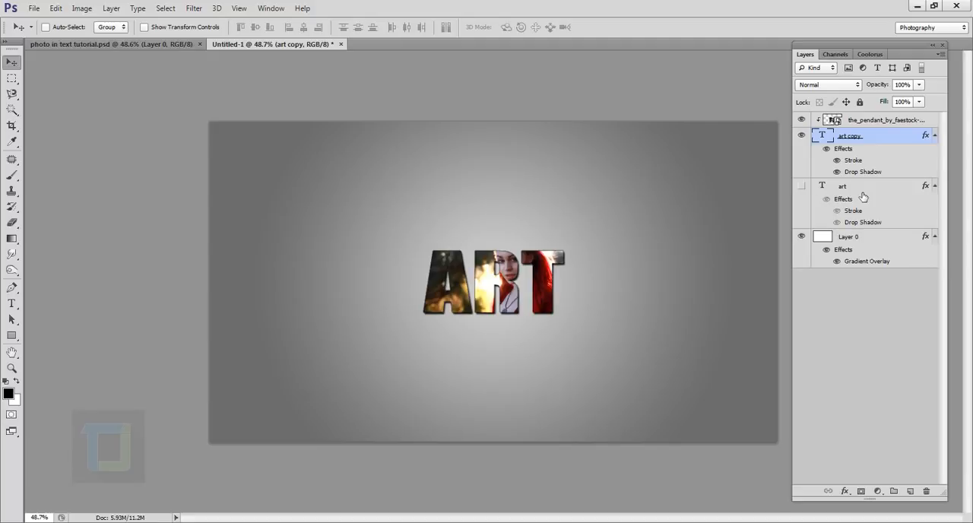
Step: Rasterize the type of the art copy layer and stamp the 353 px splatter brush over the upper-left corner of the letter A
right_click(890, 136)
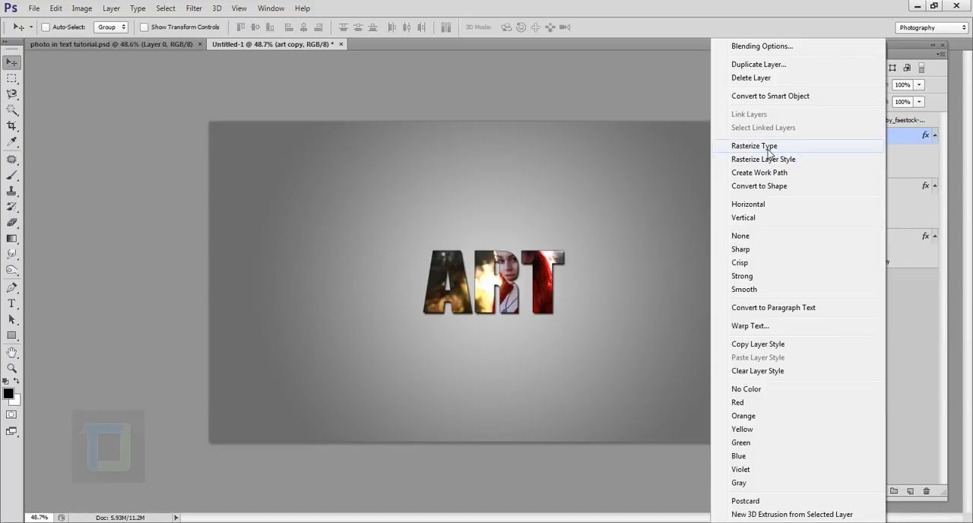
left_click(768, 148)
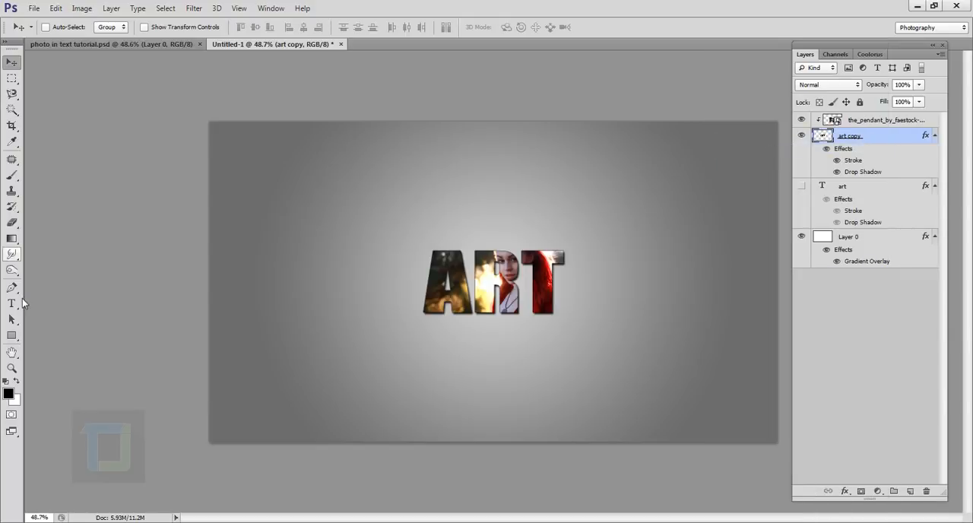
left_click(11, 175)
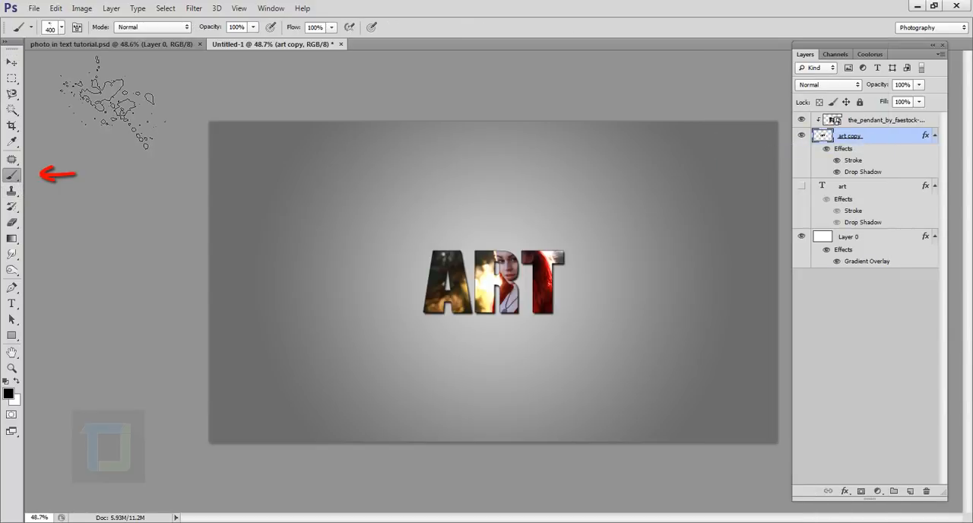
left_click(61, 29)
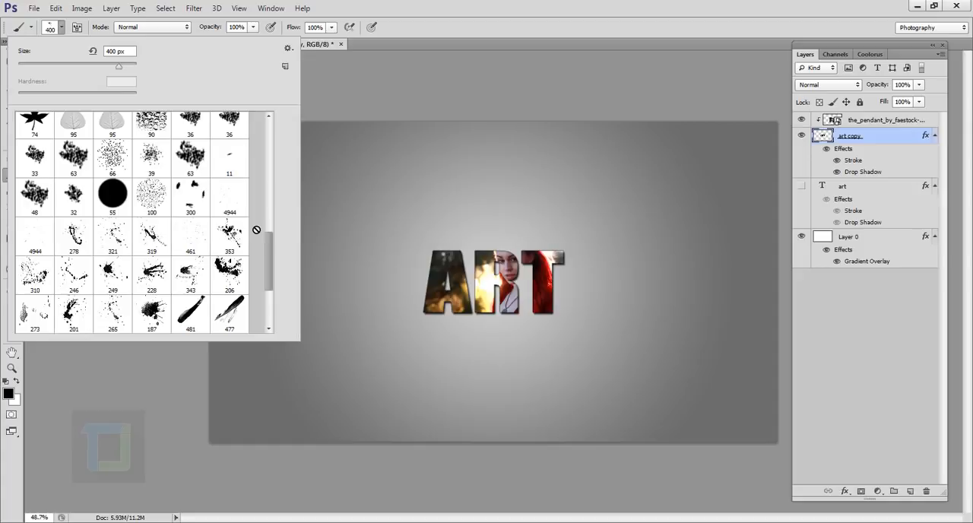
left_click(230, 240)
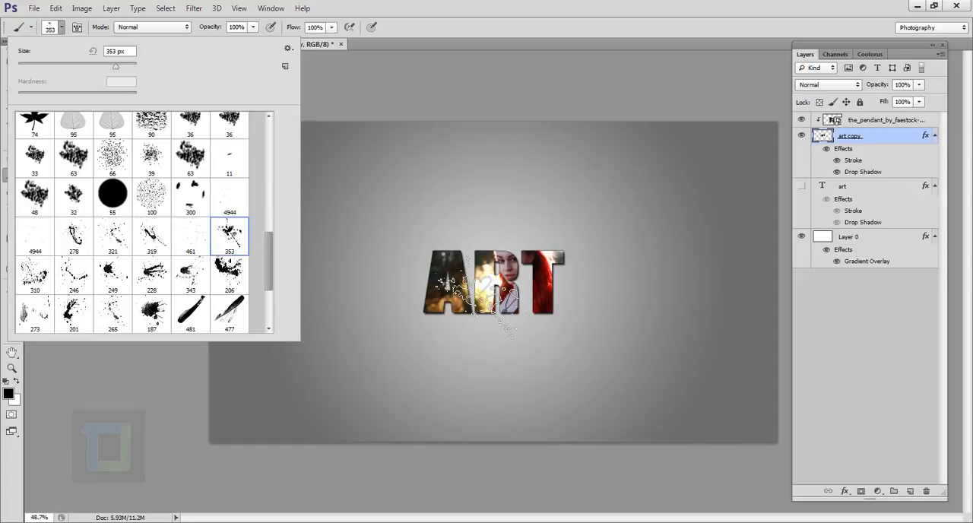
left_click(441, 257)
scroll(650, 393, "up", 2)
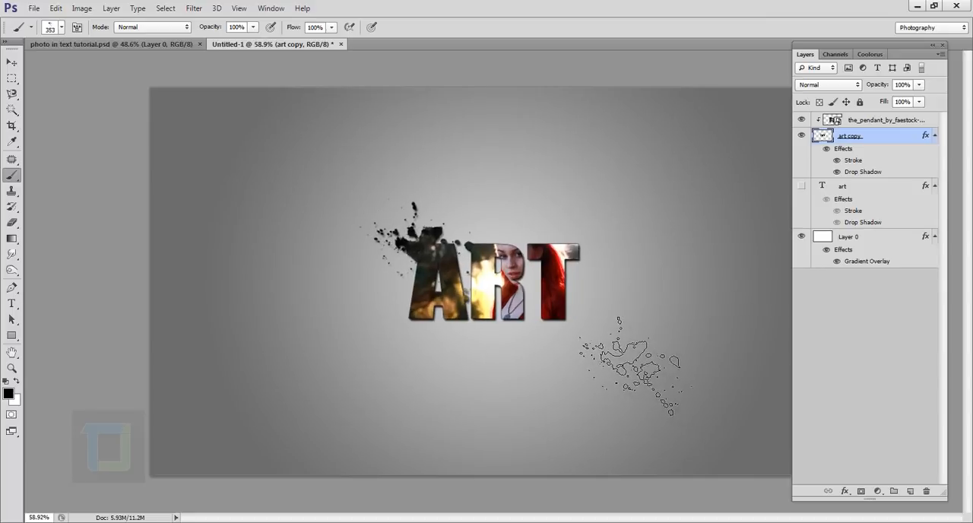
Step: Reduce the splatter brush to 200 px and stamp it once on the right side of the letter T
key("bracketleft")
key("bracketleft")
key("bracketleft")
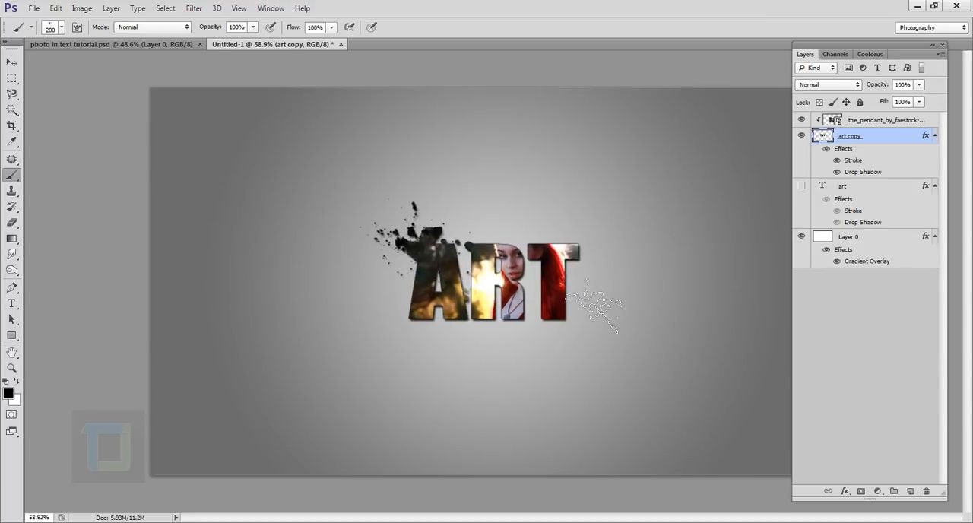
left_click(582, 283)
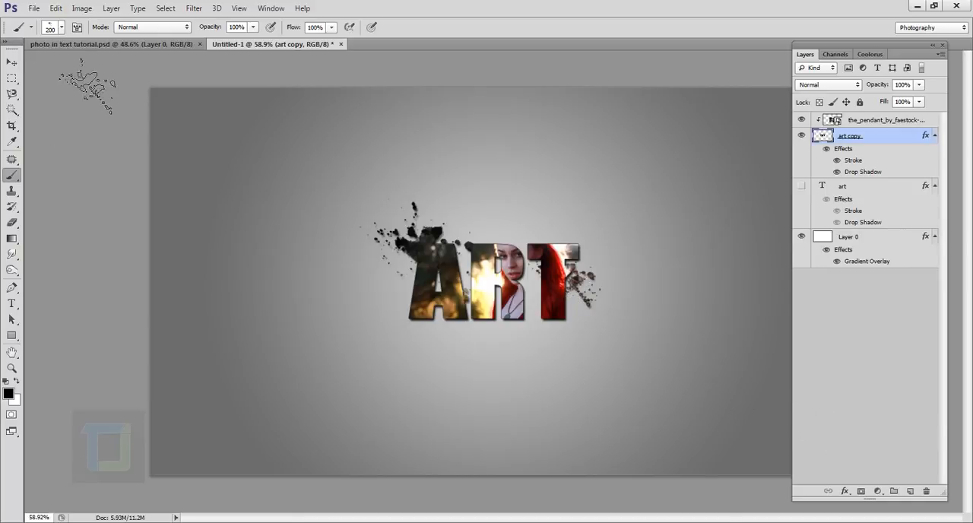
Step: Stamp the 249 px splatter brush once at the lower edge of the letter R
left_click(61, 28)
left_click(115, 275)
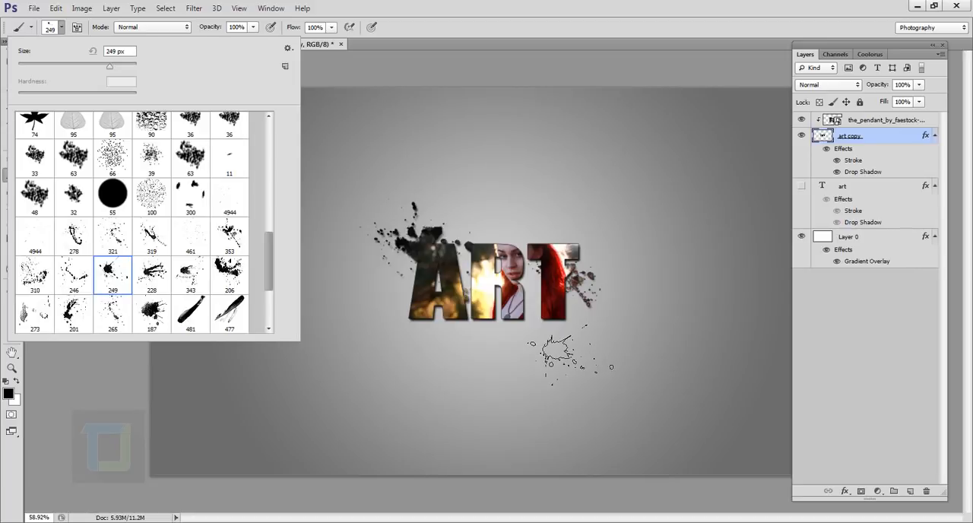
left_click(536, 330)
scroll(649, 397, "down", 2)
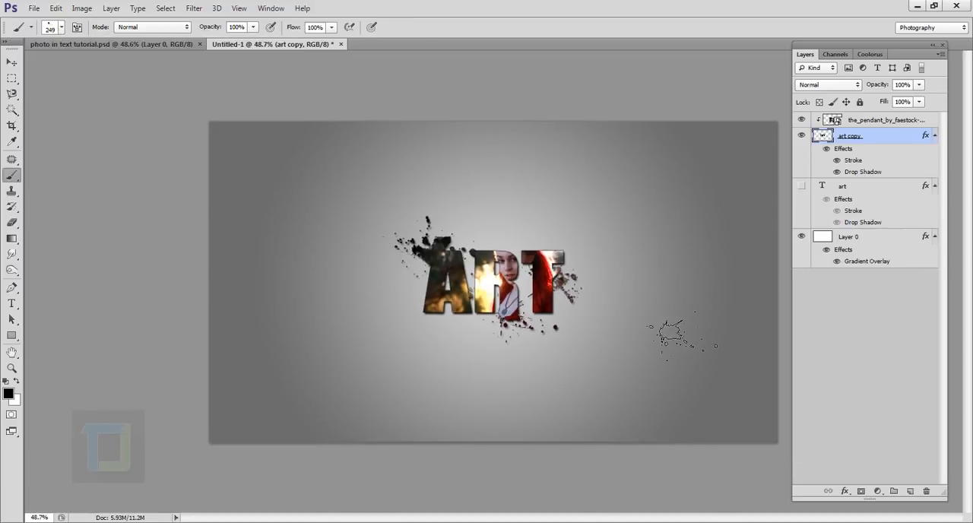
Step: Add a Levels adjustment layer above the pendant photo layer and clip it to the layer below
key("alt+bracketright")
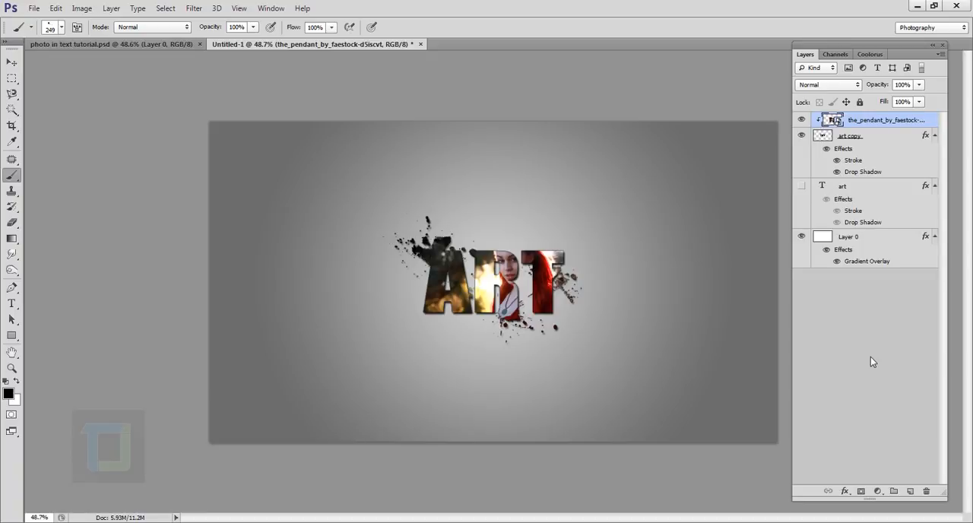
left_click(878, 492)
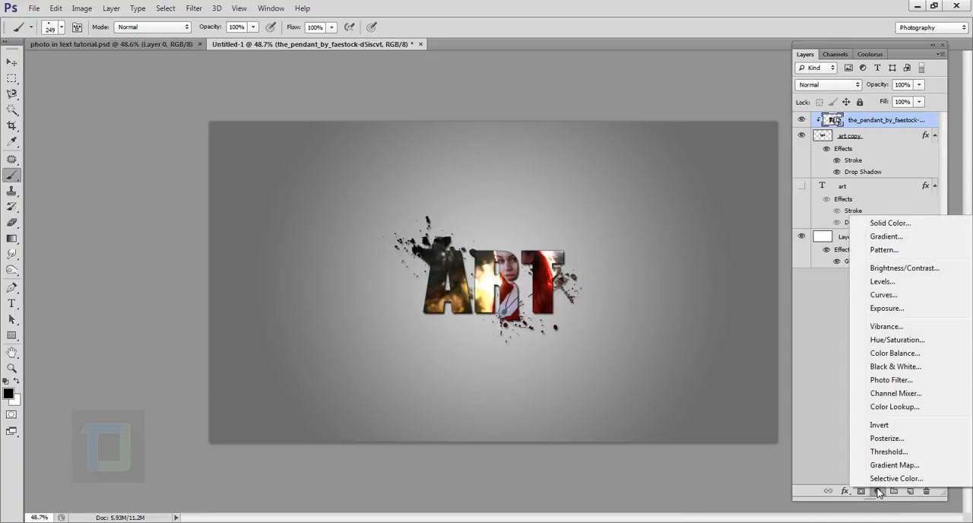
left_click(883, 282)
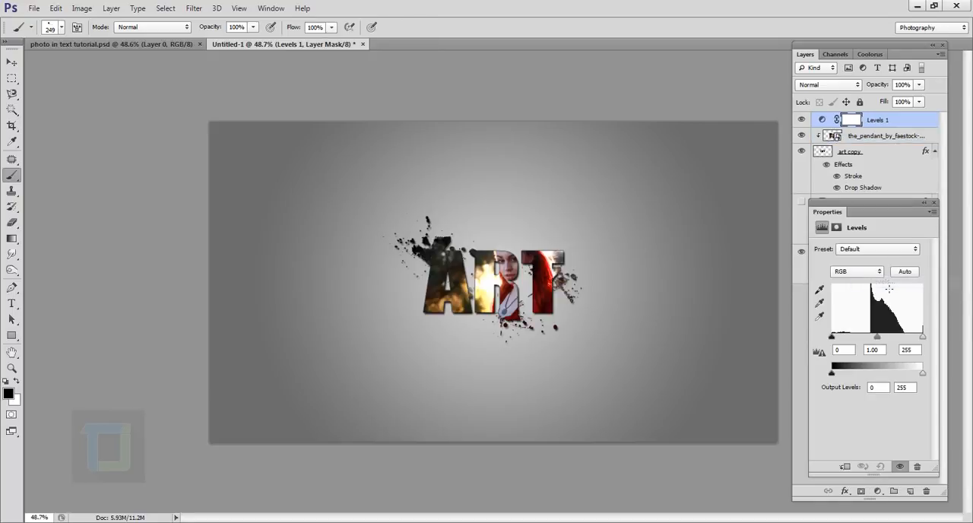
left_click(852, 466)
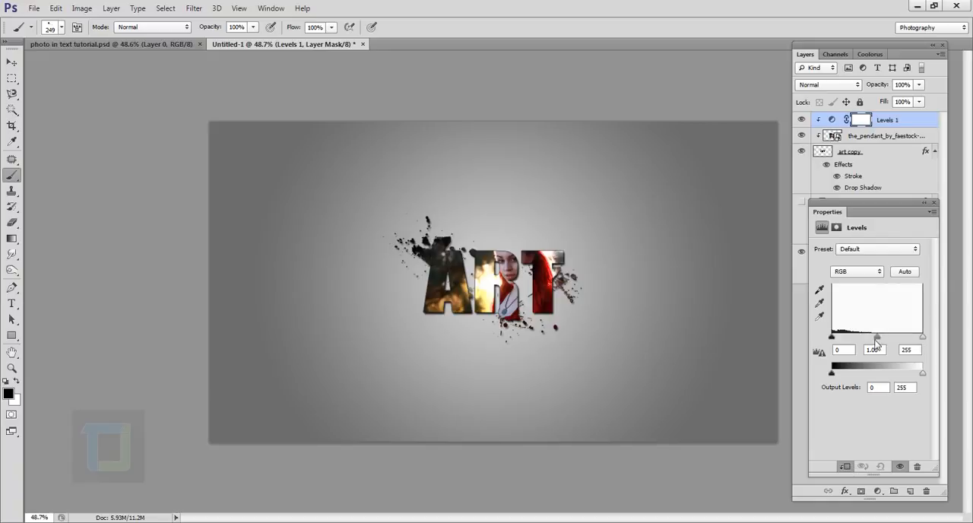
Step: Brighten the midtones of the Levels 1 adjustment to 1.30 and close its properties
left_click_drag(877, 336, 870, 338)
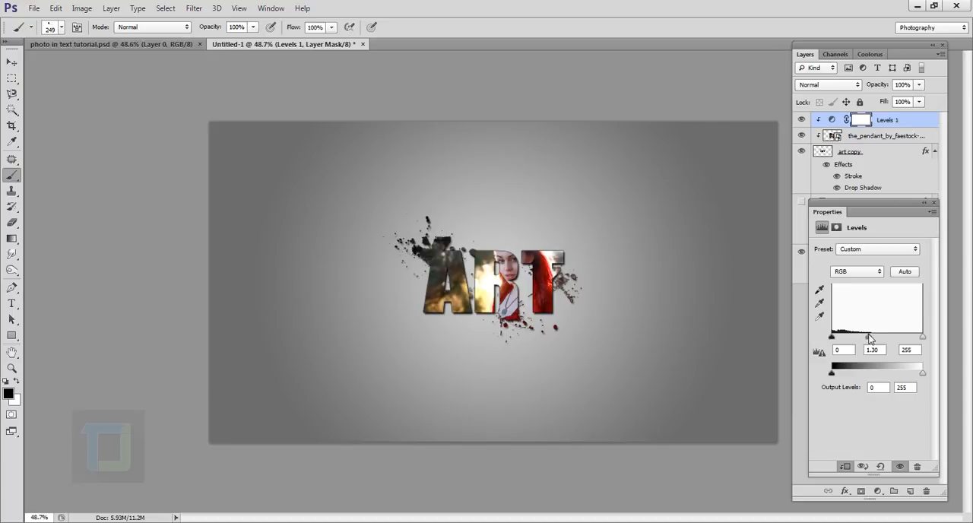
left_click(933, 202)
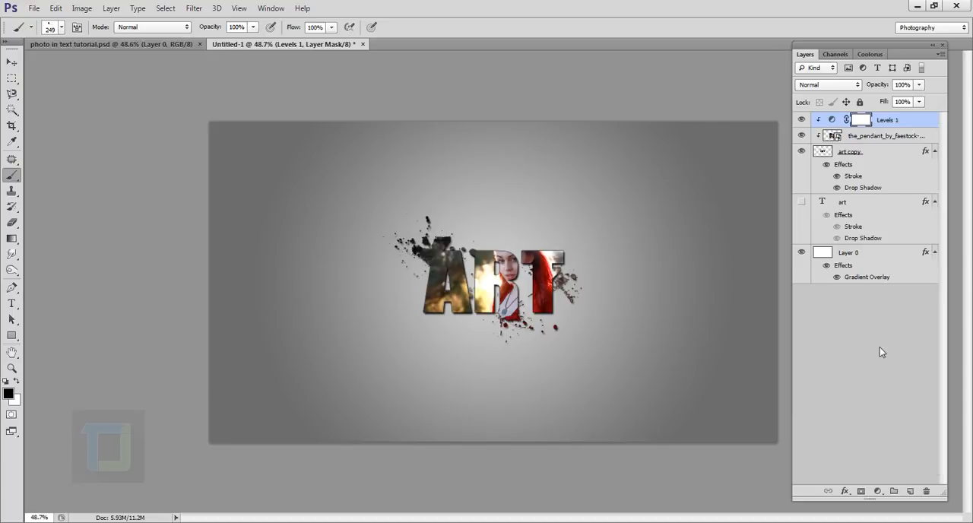
Step: Add a Curves adjustment layer on top, adding an RGB curve point at input 66, output 70 and raising the black point to output 14
left_click(878, 491)
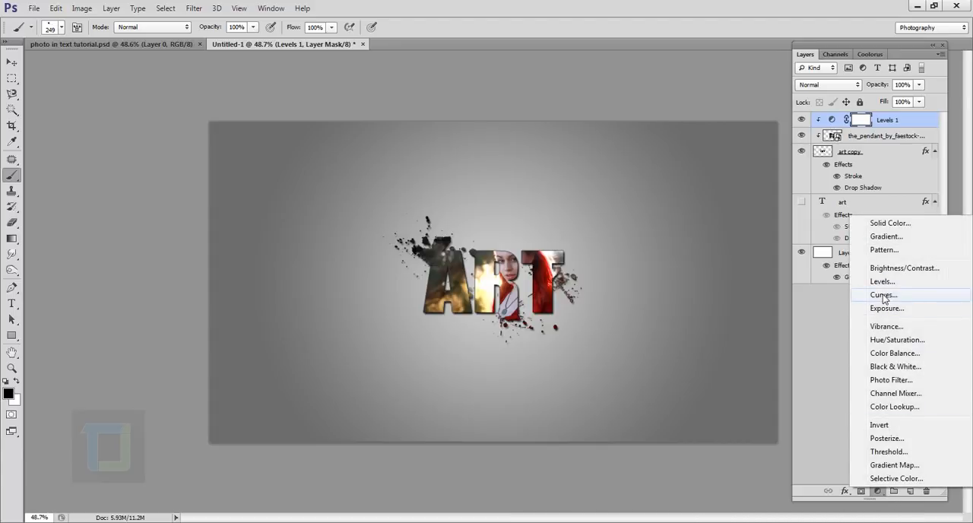
left_click(883, 295)
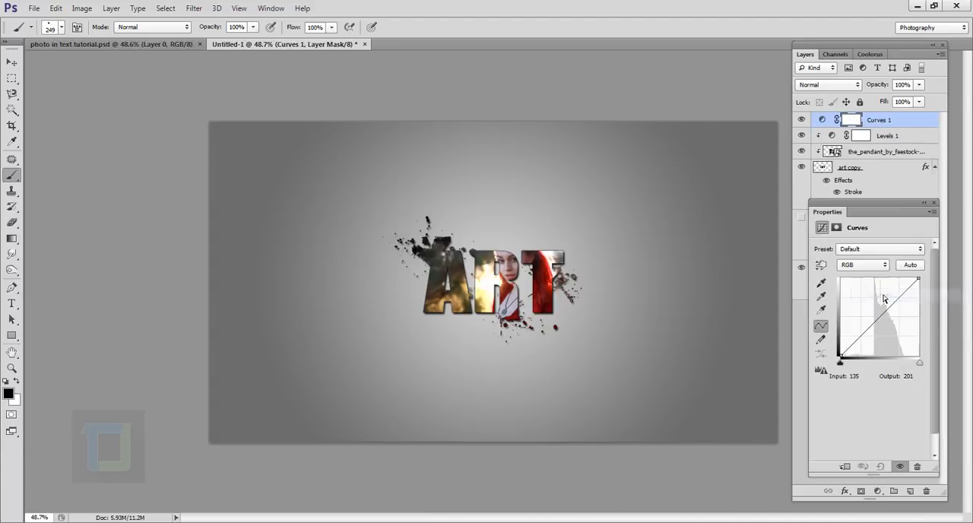
left_click(865, 338)
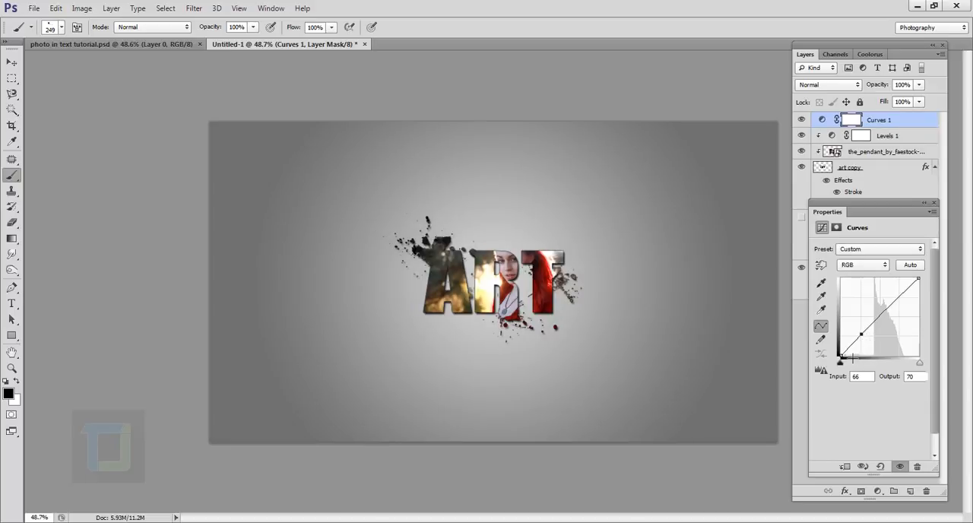
left_click(843, 358)
left_click_drag(843, 358, 842, 353)
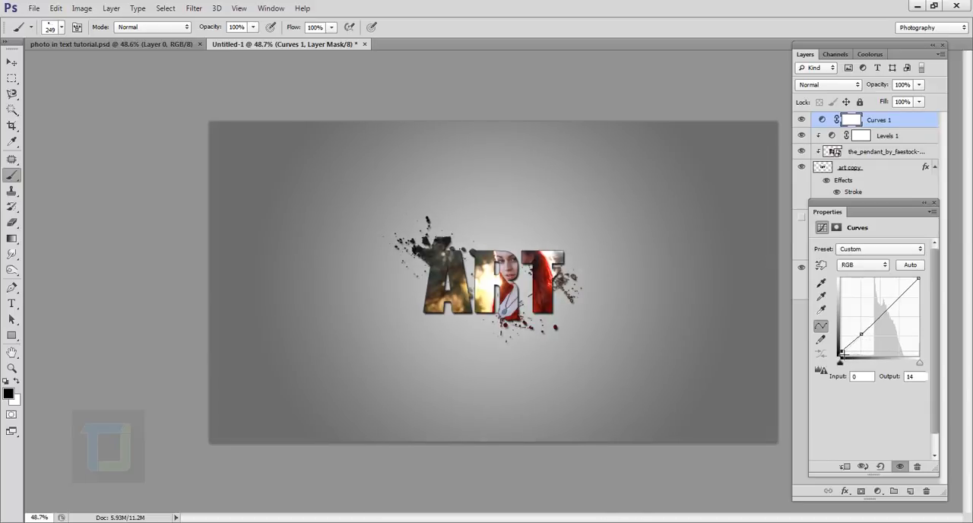
Step: In the Blue channel of the curve, raise the black point to output 12 and slightly lower the white point
left_click(862, 266)
left_click(851, 308)
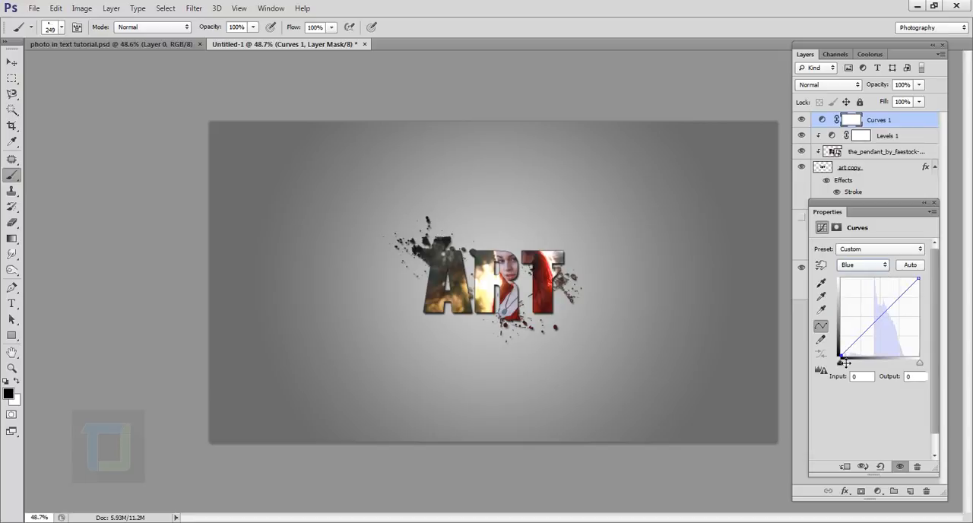
left_click_drag(844, 360, 844, 356)
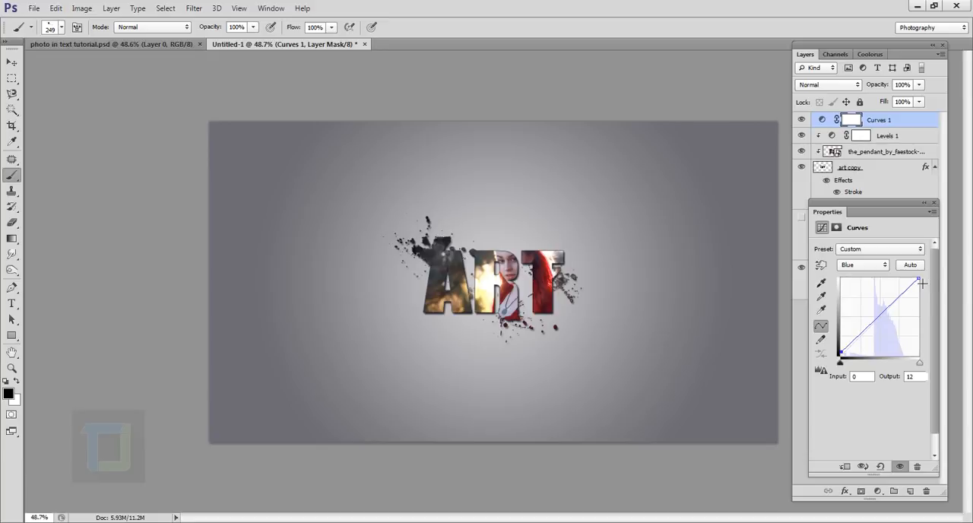
mouse_move(922, 281)
left_mouse_down()
mouse_move(928, 289)
mouse_move(924, 283)
left_mouse_up()
left_click(934, 203)
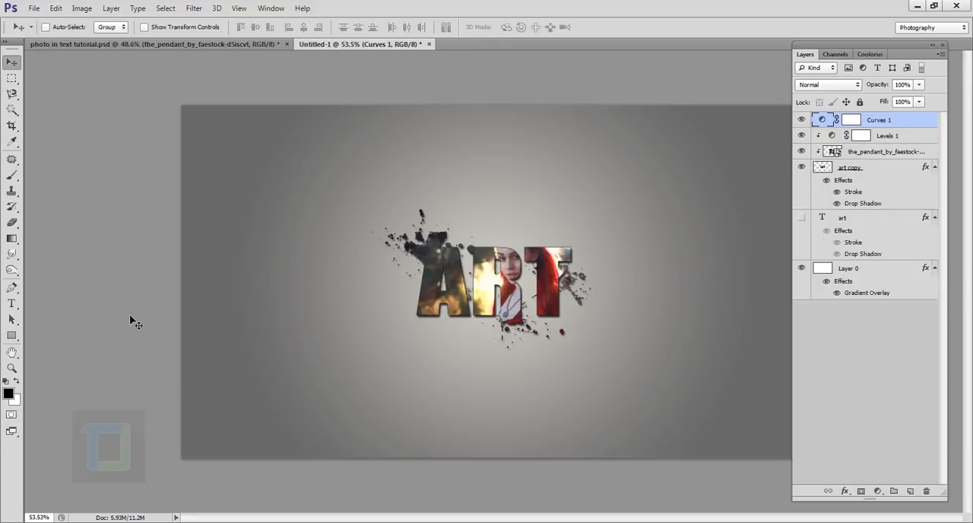
Step: Place the_pendant_by_faestock-d5iscvt.jpg into the document and move its layer directly below the art copy layer
left_click(33, 9)
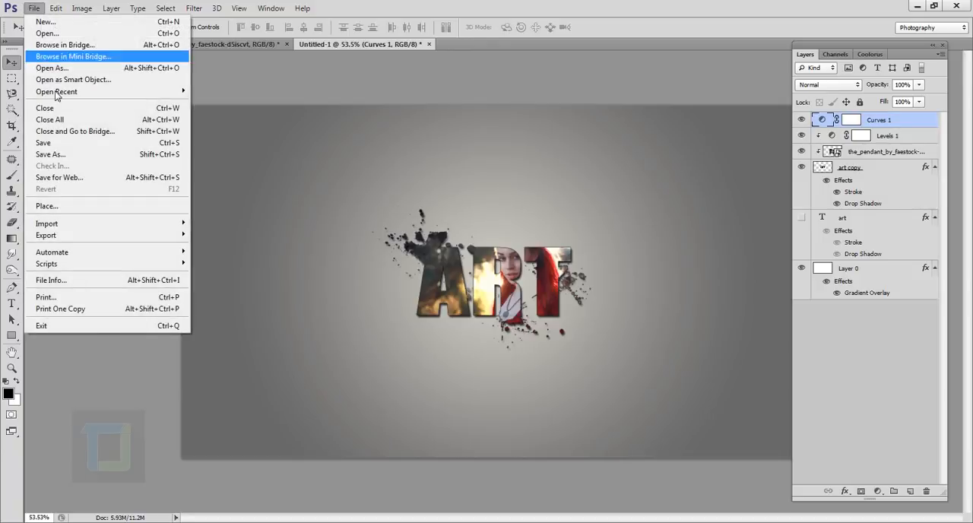
left_click(53, 206)
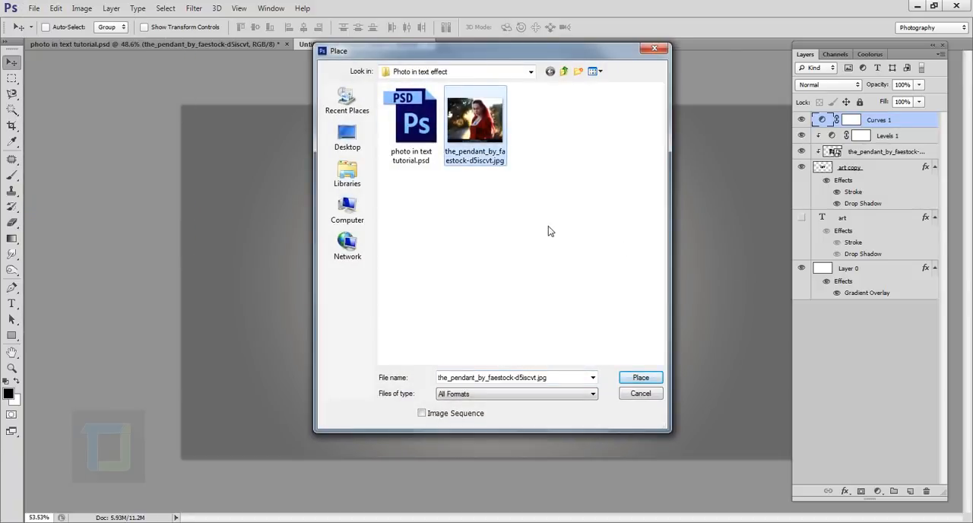
left_click(641, 380)
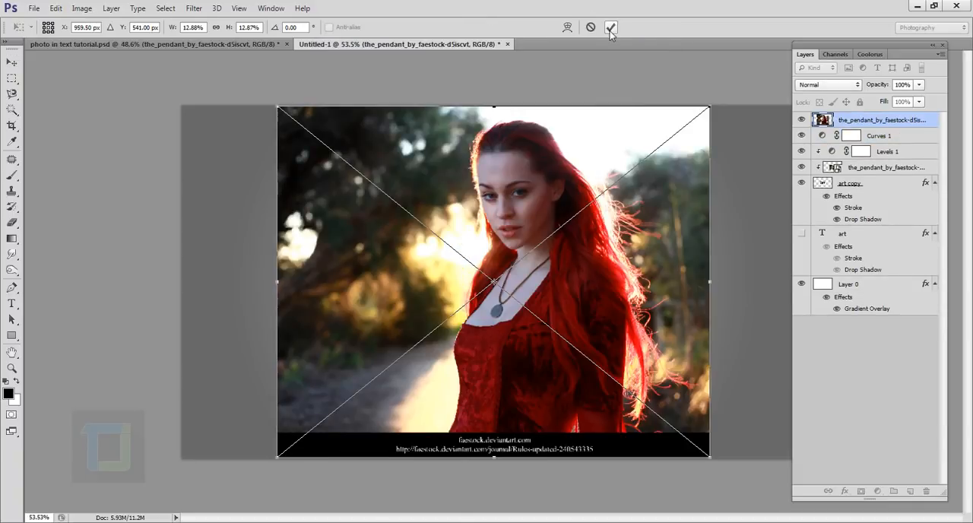
left_click(644, 27)
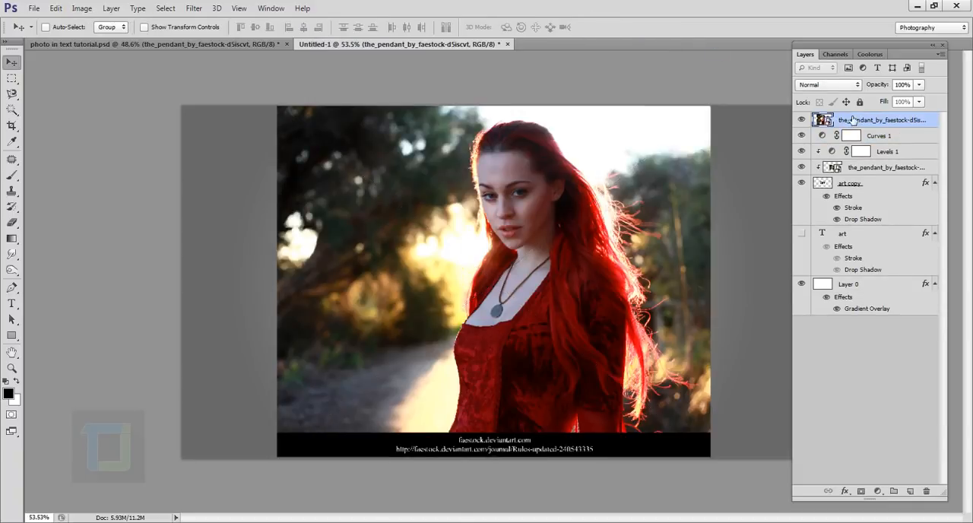
left_click_drag(865, 121, 874, 220)
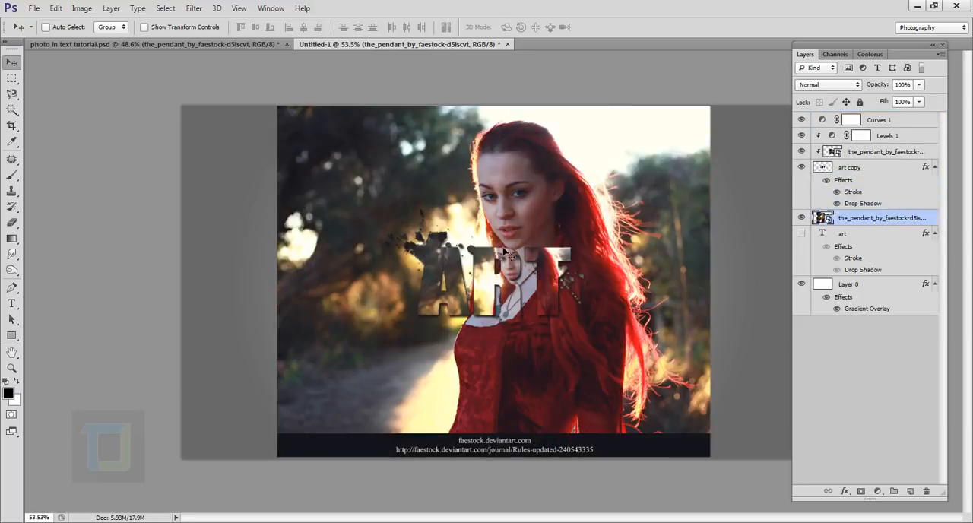
Step: Scale the placed photo proportionally from its center to about 19.03% so it covers the whole canvas
scroll(532, 289, "down", 2)
key("ctrl+t")
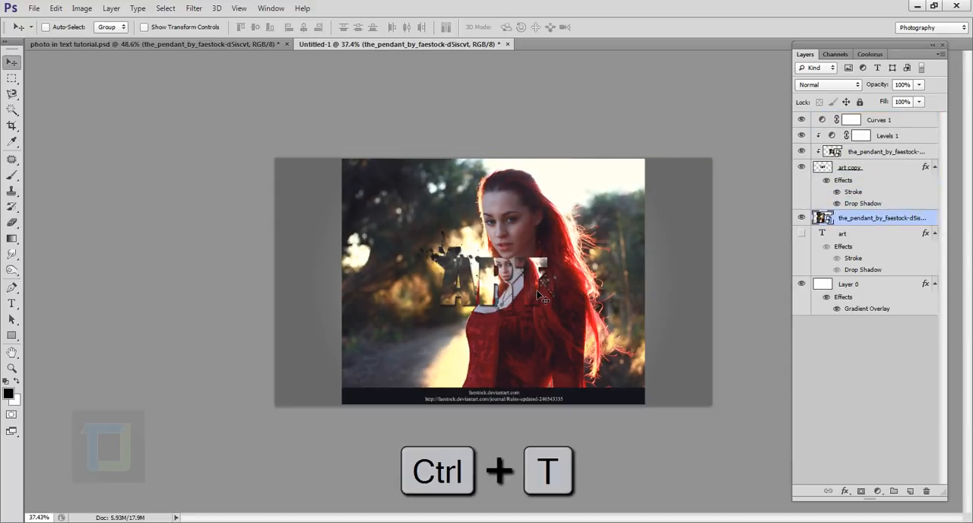
key("ctrl+t")
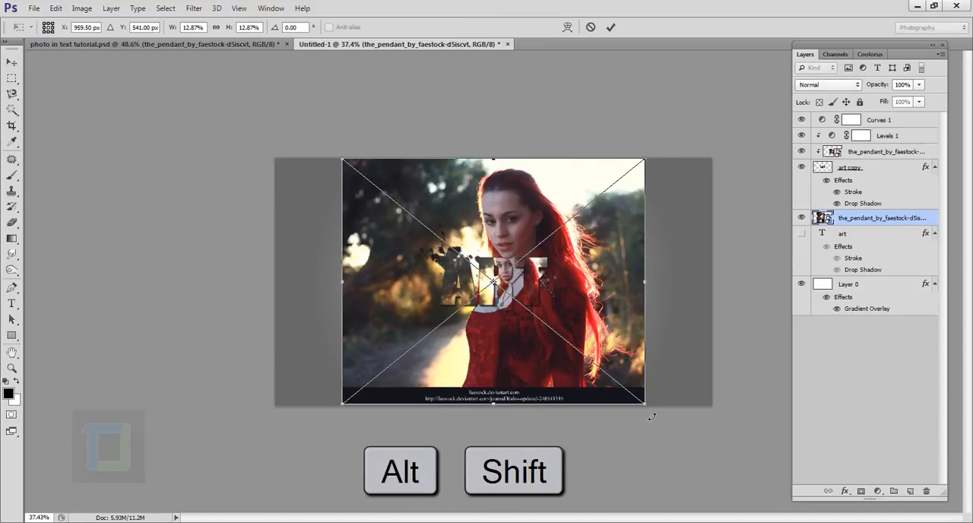
left_click_drag(653, 409, 719, 462)
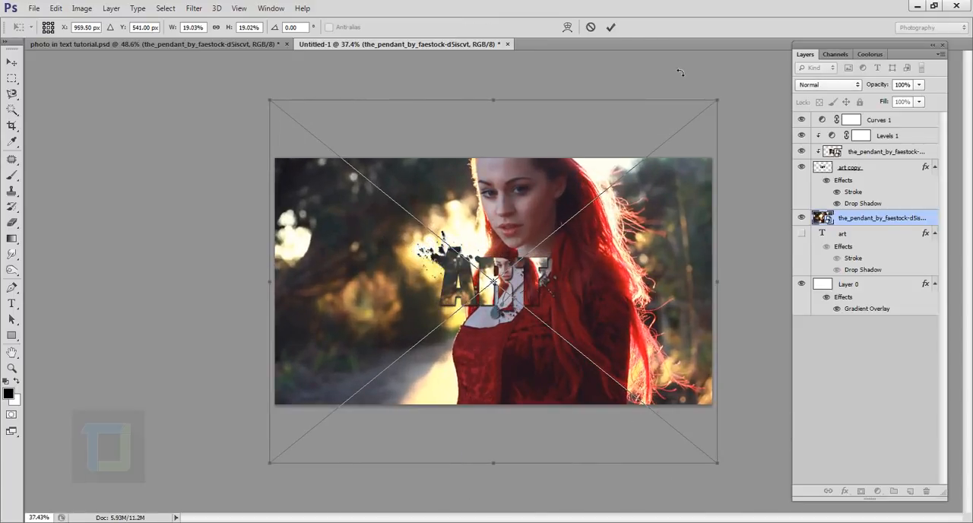
left_click(610, 28)
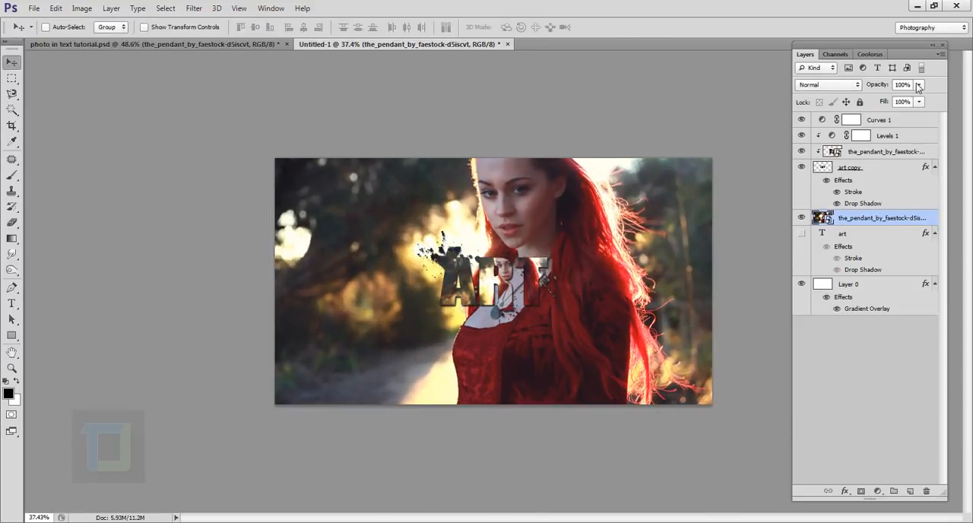
Step: Lower the opacity of the background pendant photo layer to 24%
left_click_drag(919, 84, 872, 103)
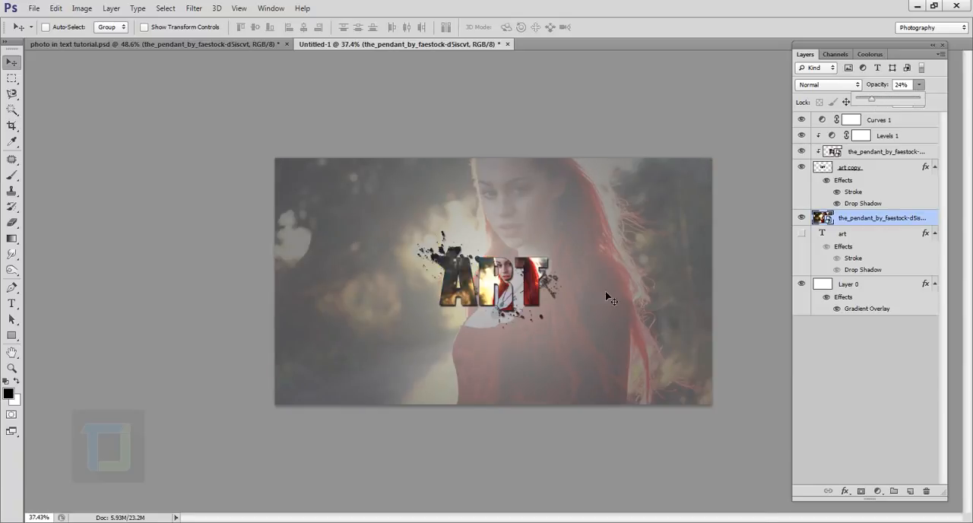
scroll(605, 296, "up", 5)
scroll(606, 296, "down", 1)
left_click(901, 220)
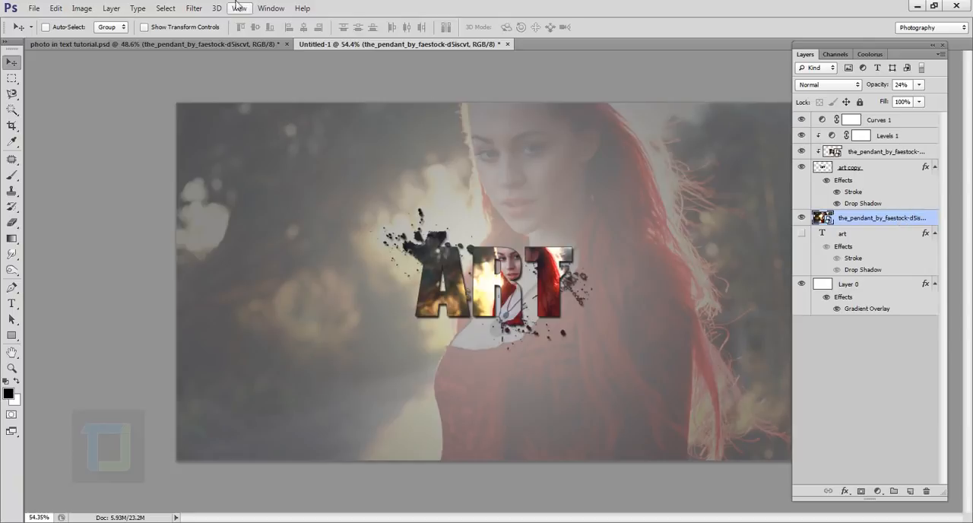
Step: Apply a Gaussian Blur with a radius of 9.4 pixels to the background pendant photo
left_click(194, 9)
mouse_move(241, 137)
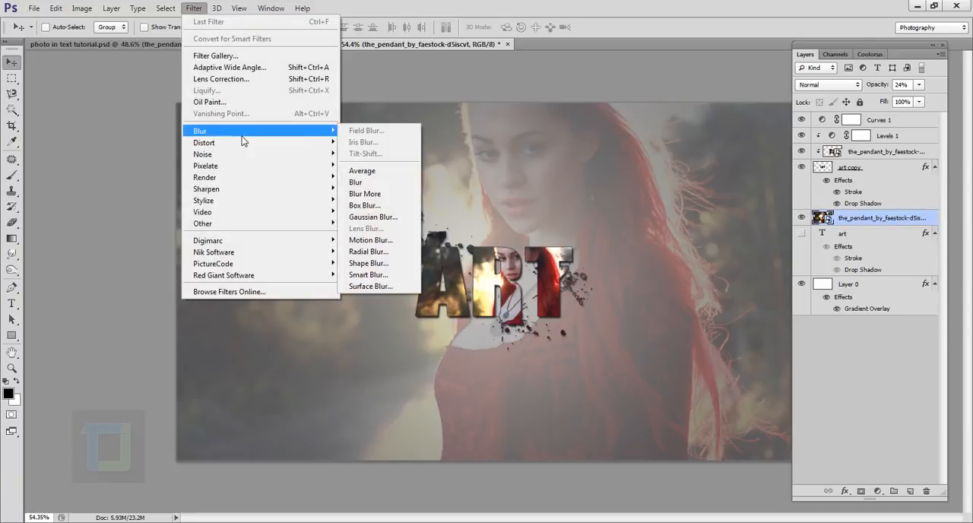
left_click(362, 219)
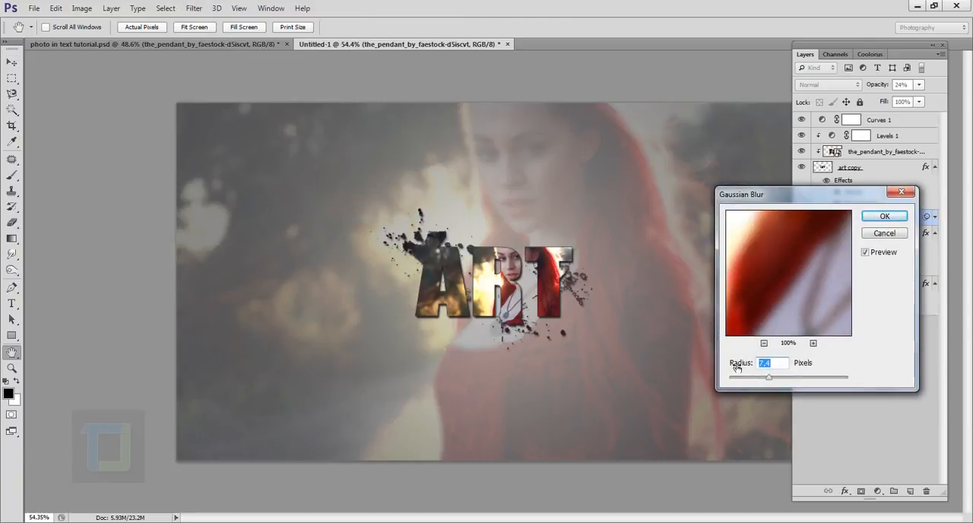
left_click(775, 378)
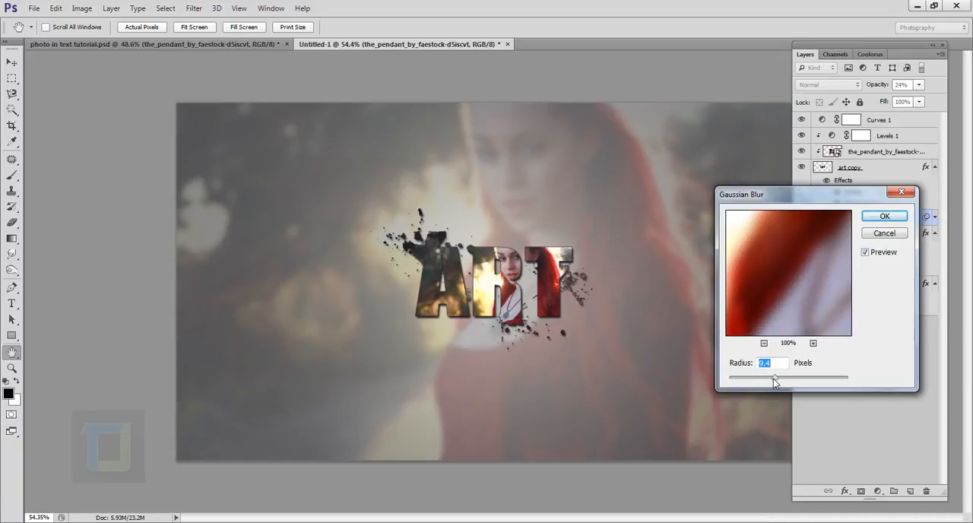
left_click(873, 218)
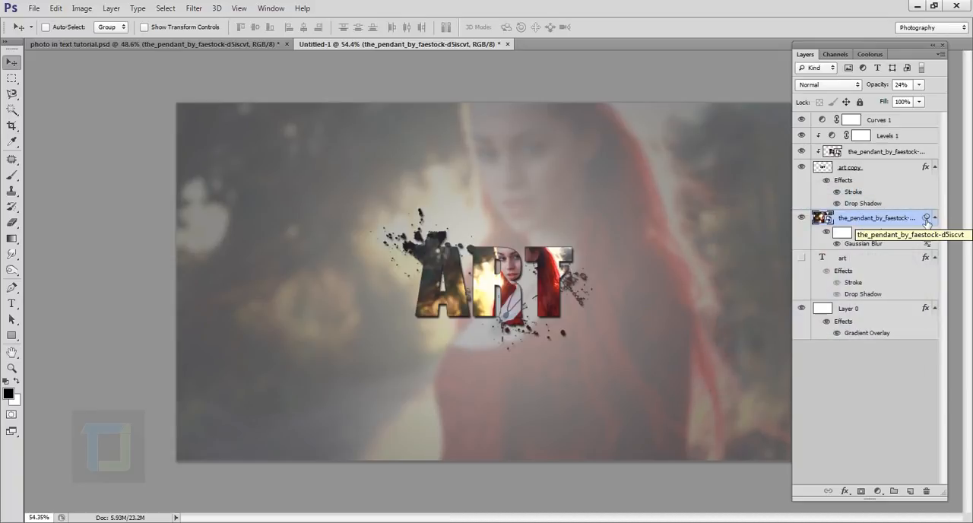